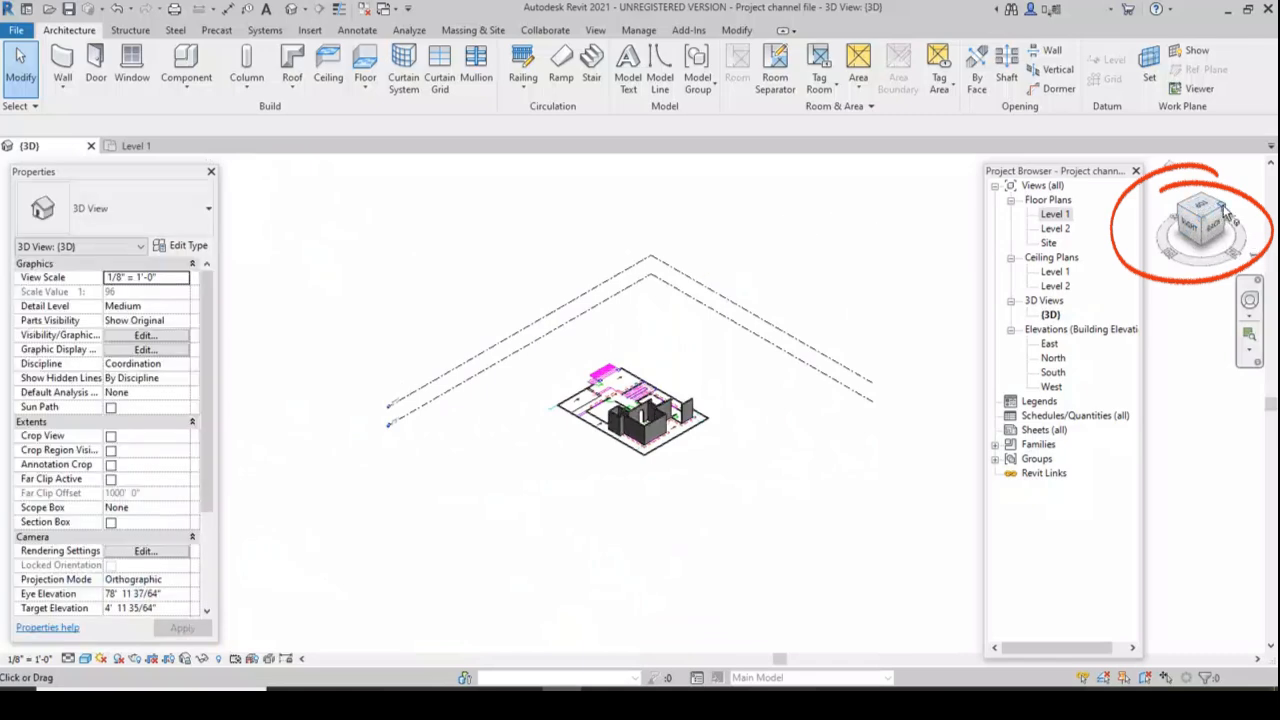
# - Sketch a ramp run about 6' long from the midpoint of the entrance's outer edge line to the midpoint of the line between the columns
pyautogui.click(1208, 203)
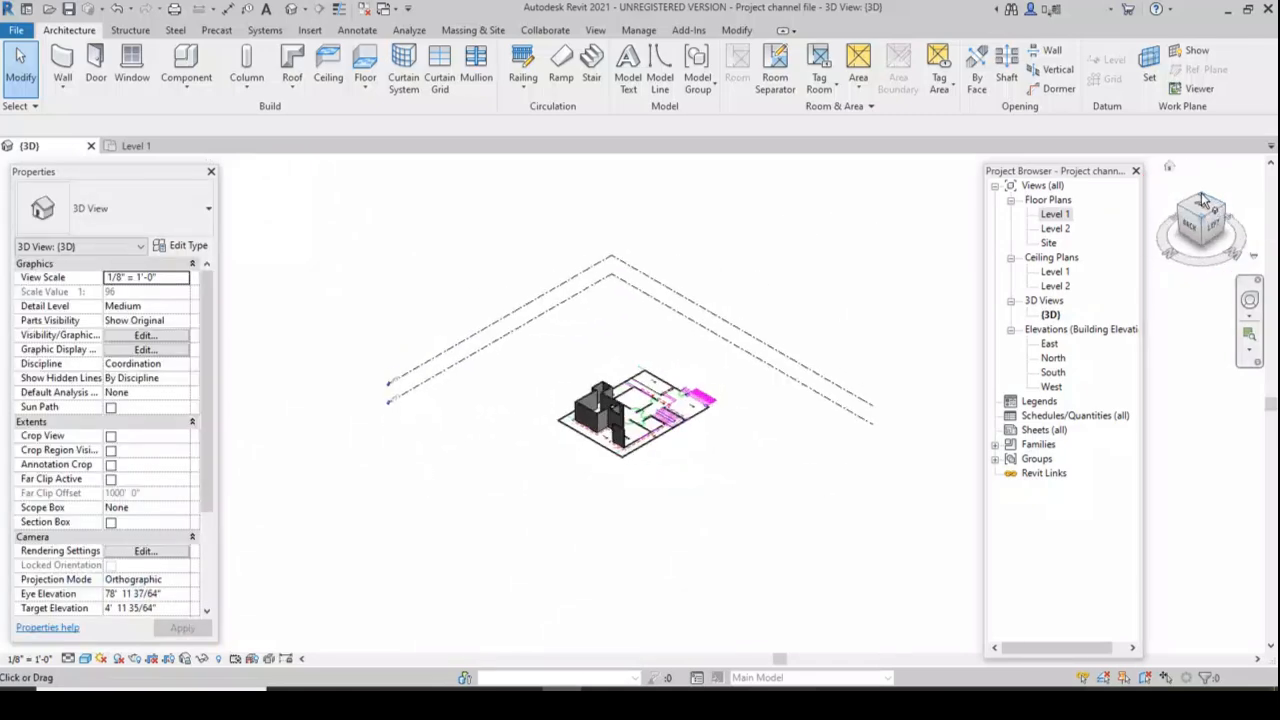
pyautogui.scroll(2, 560, 428)
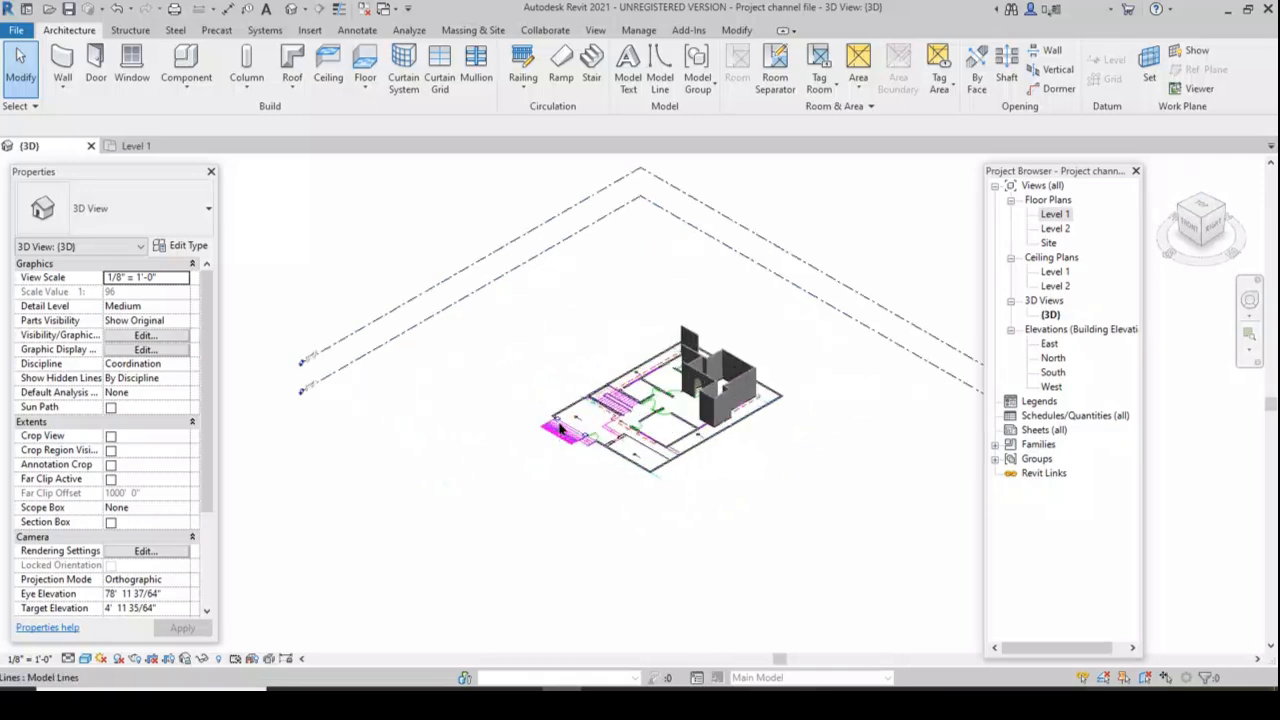
pyautogui.scroll(5, 560, 428)
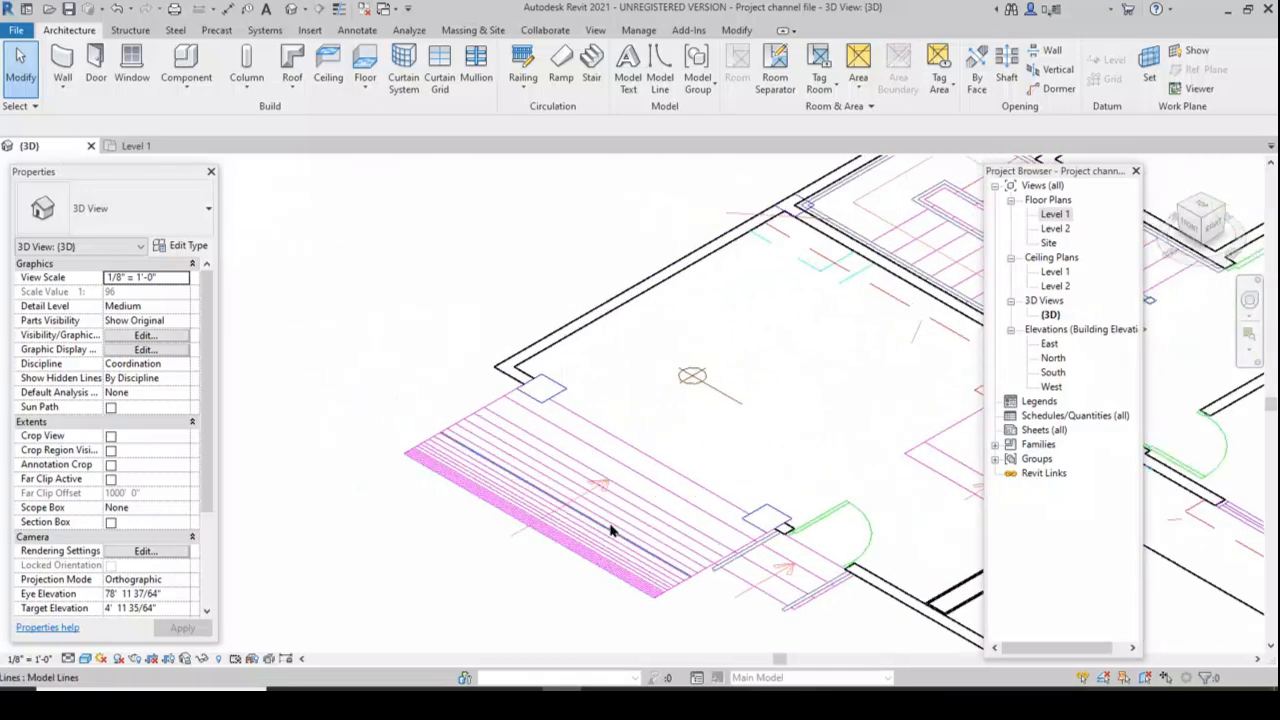
pyautogui.scroll(-2, 540, 463)
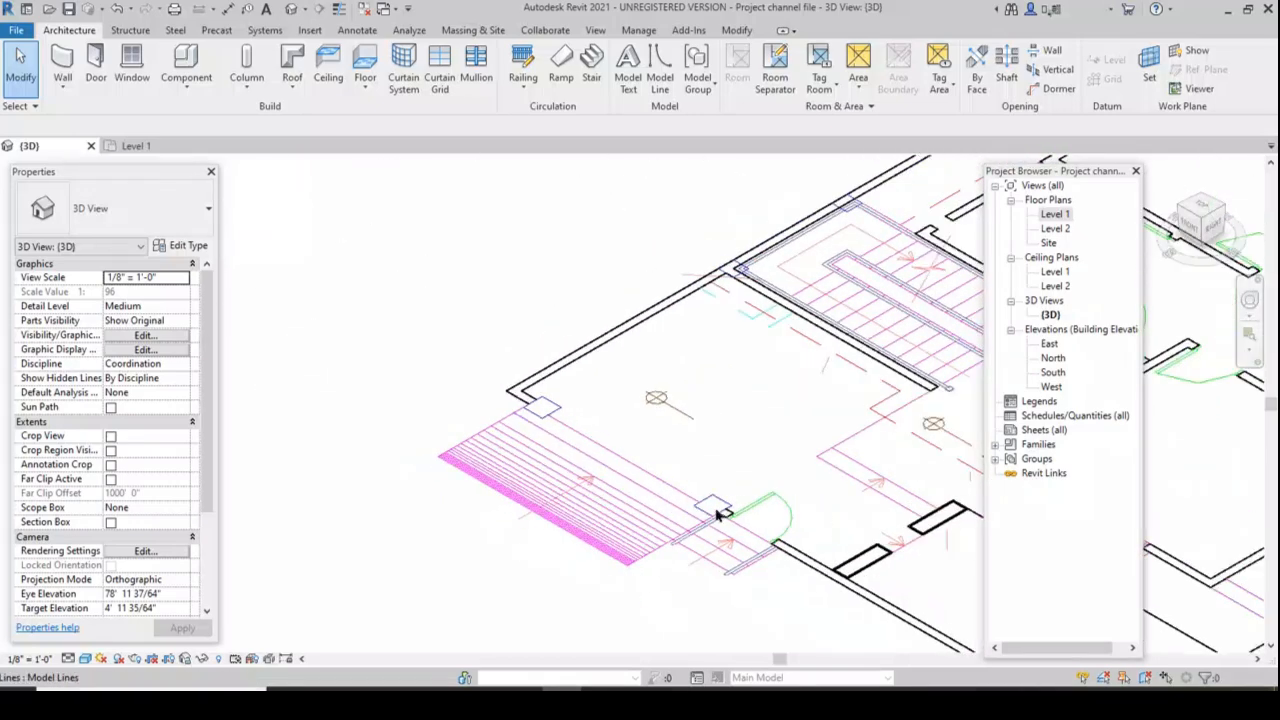
pyautogui.scroll(1, 717, 511)
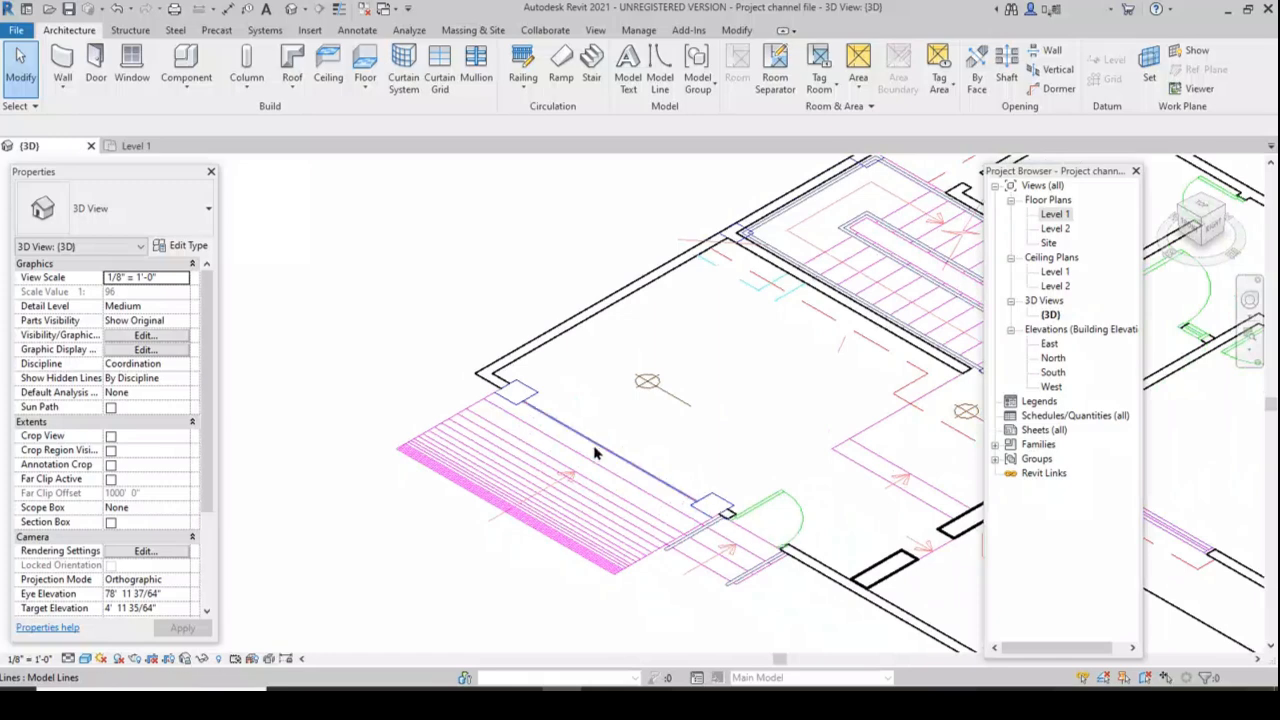
pyautogui.scroll(-1, 790, 515)
pyautogui.scroll(1, 769, 502)
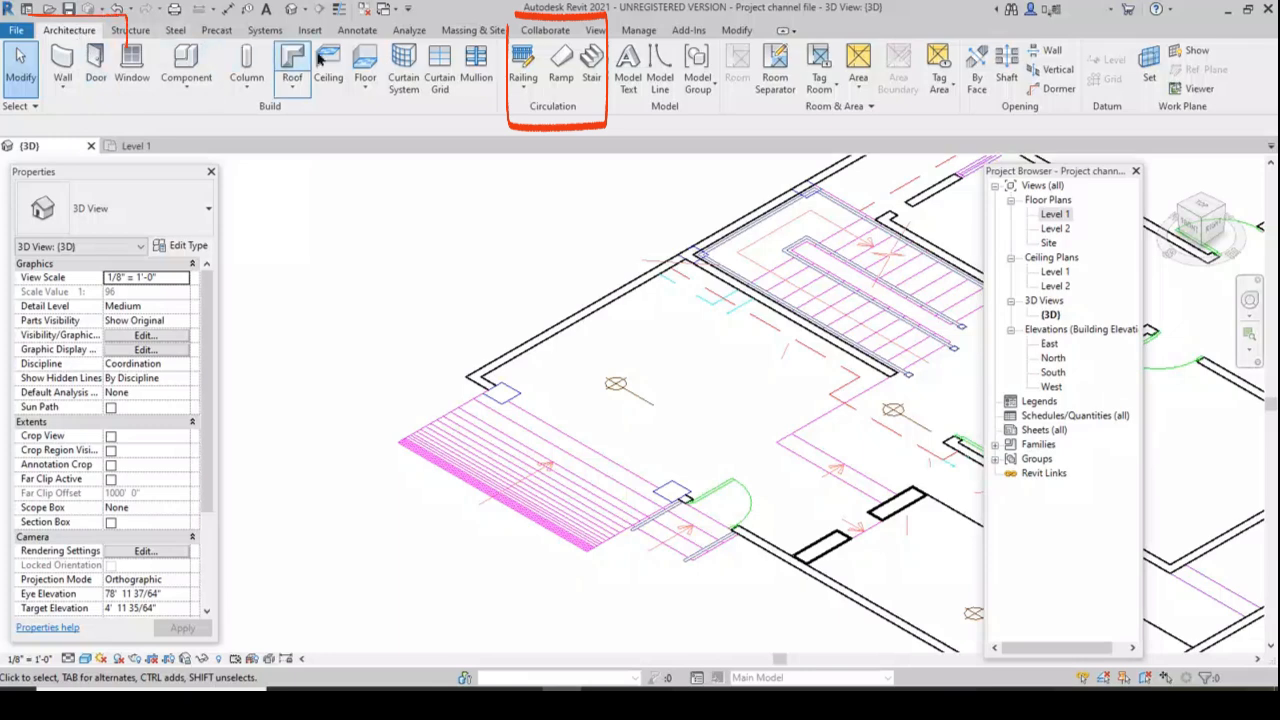
pyautogui.click(562, 93)
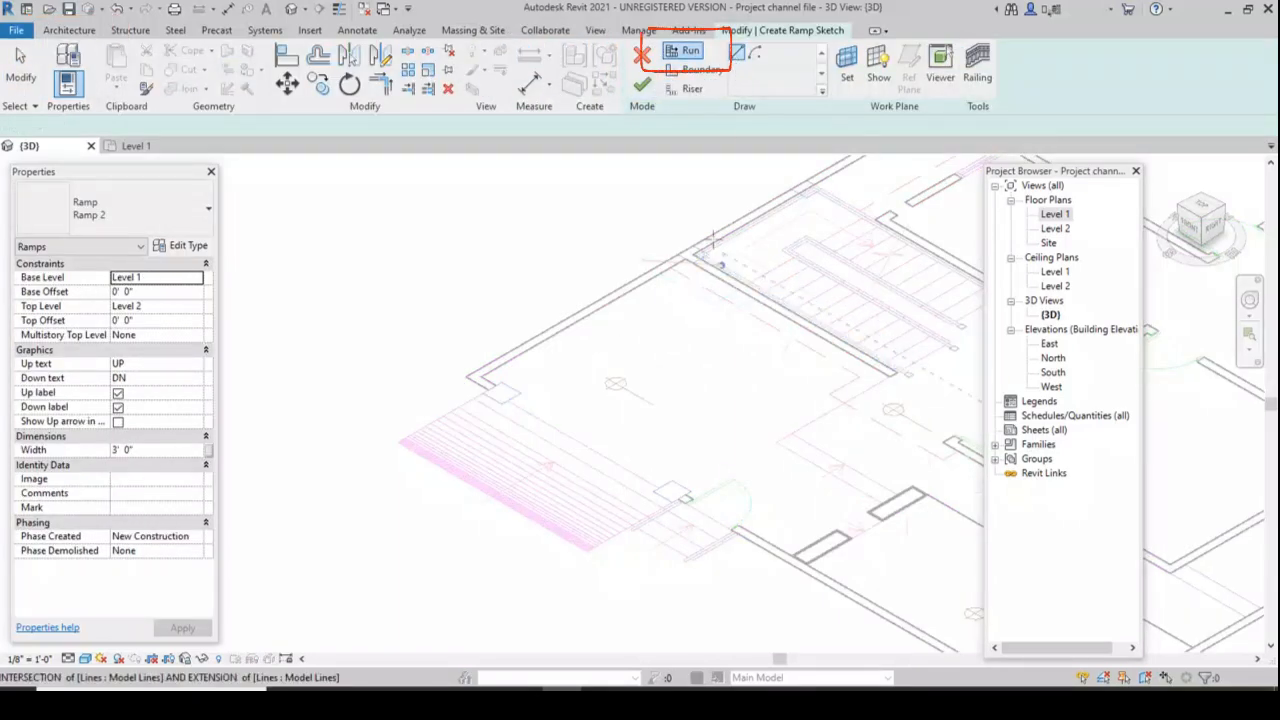
pyautogui.click(687, 60)
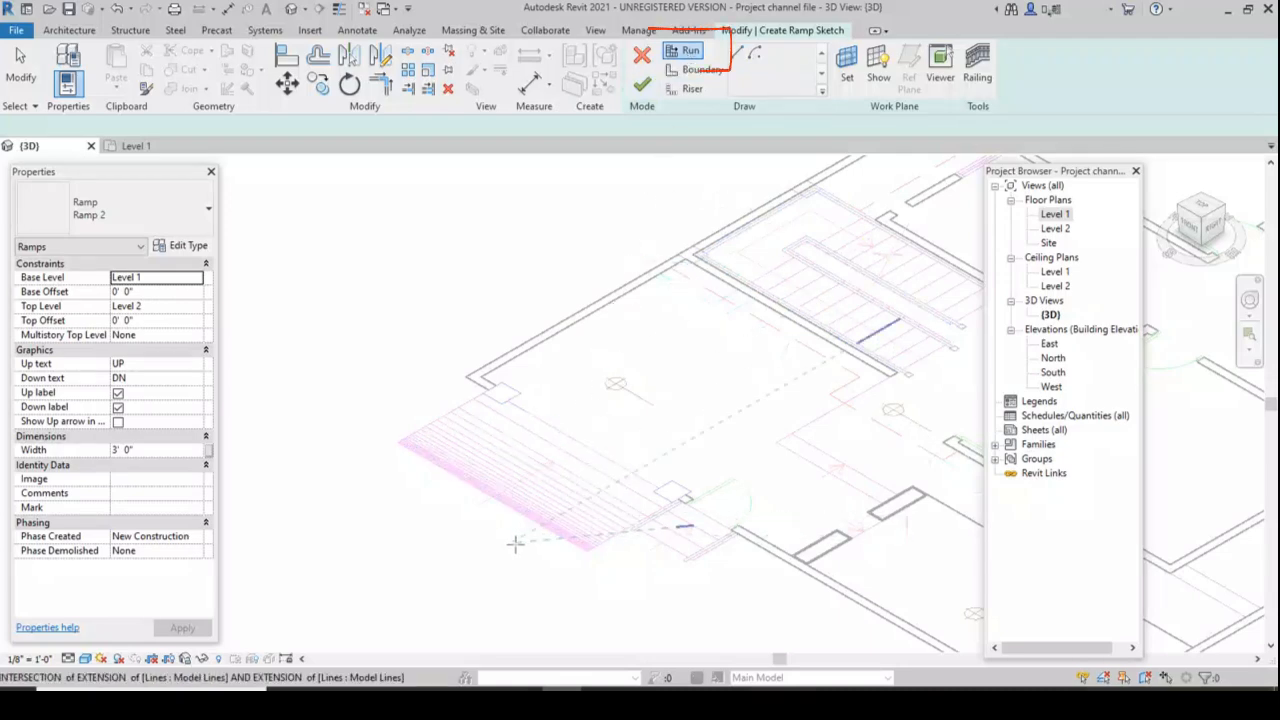
pyautogui.scroll(1, 498, 508)
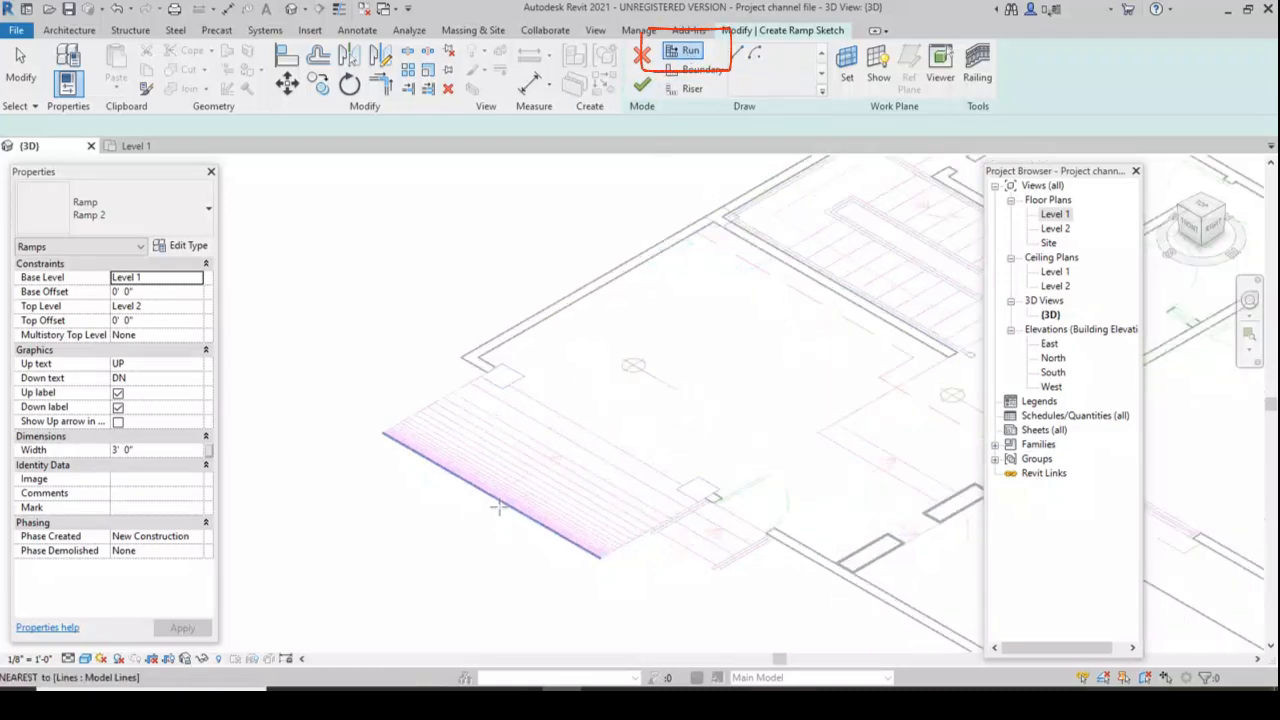
pyautogui.scroll(1, 498, 508)
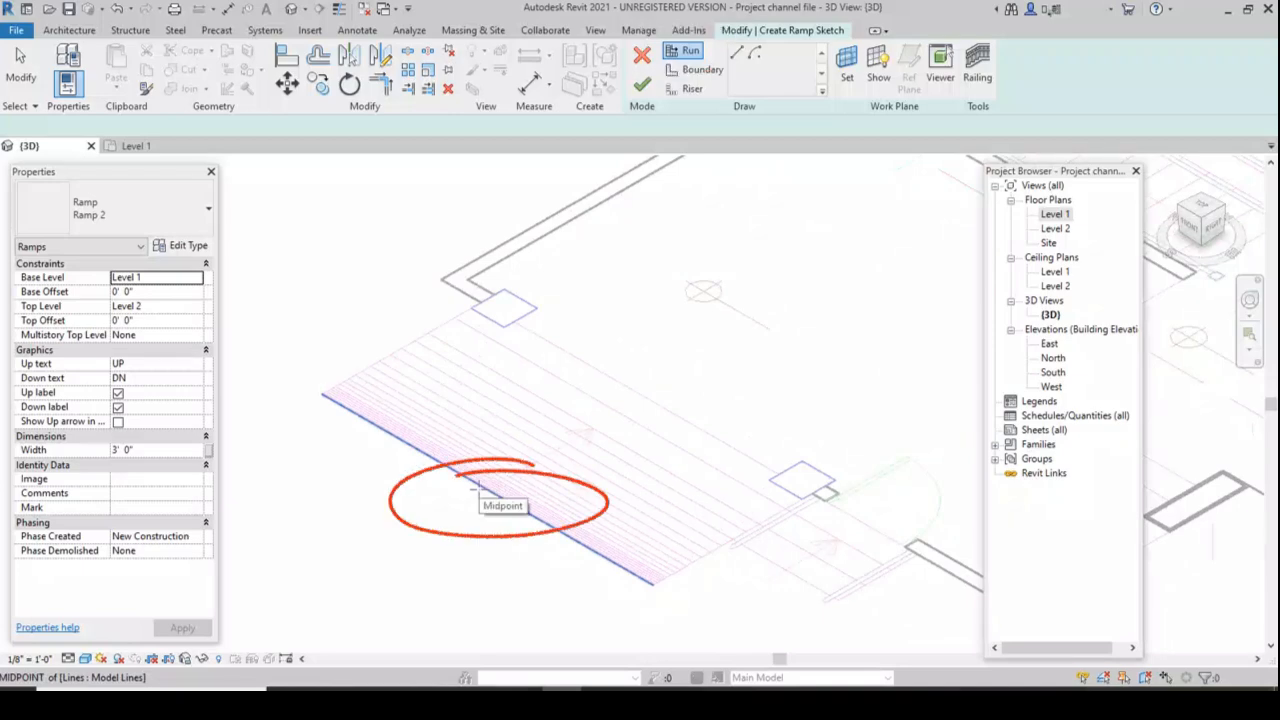
pyautogui.click(478, 488)
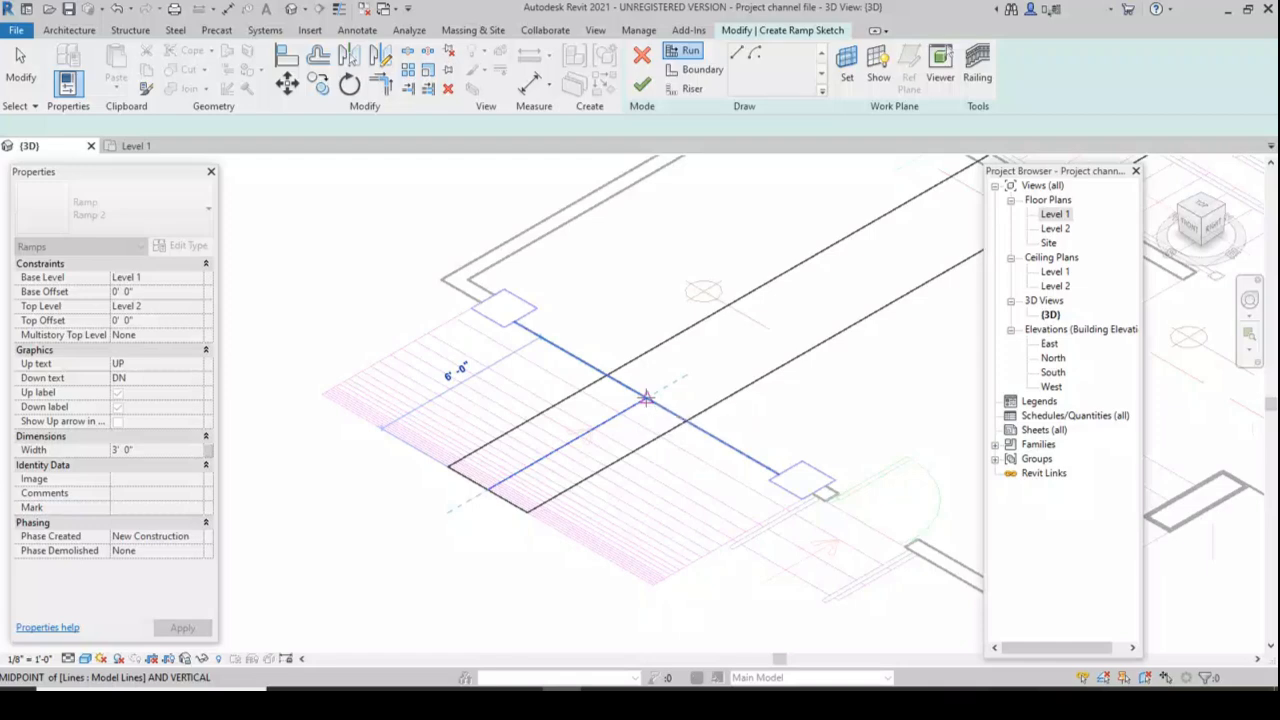
pyautogui.click(646, 398)
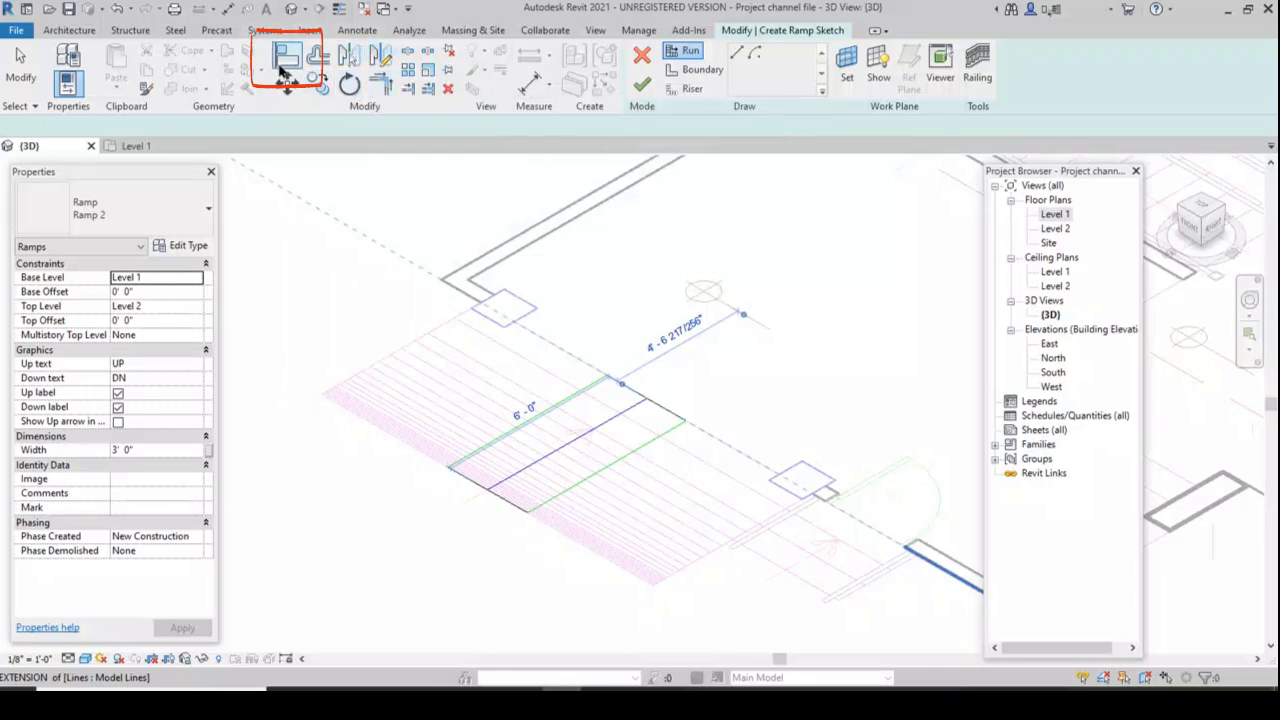
# - Align both side boundaries of the ramp sketch with the side lines of the entrance plan and finish the ramp
pyautogui.click(286, 68)
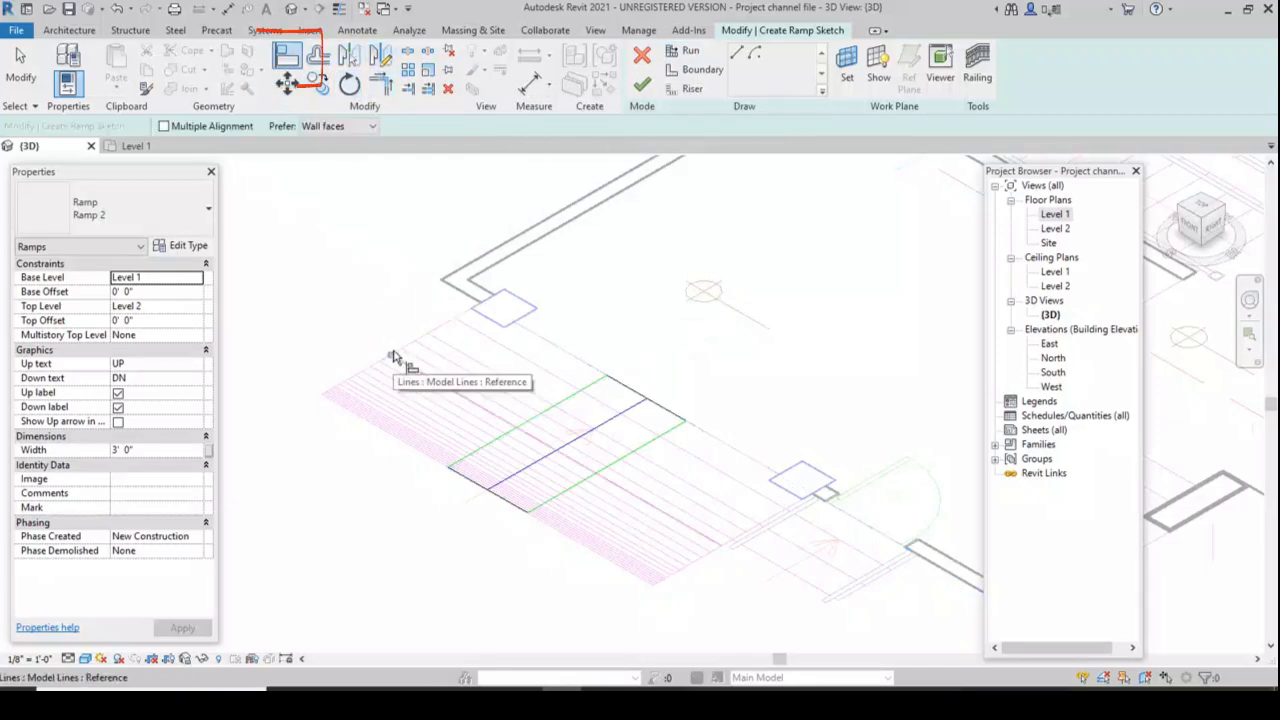
pyautogui.click(442, 336)
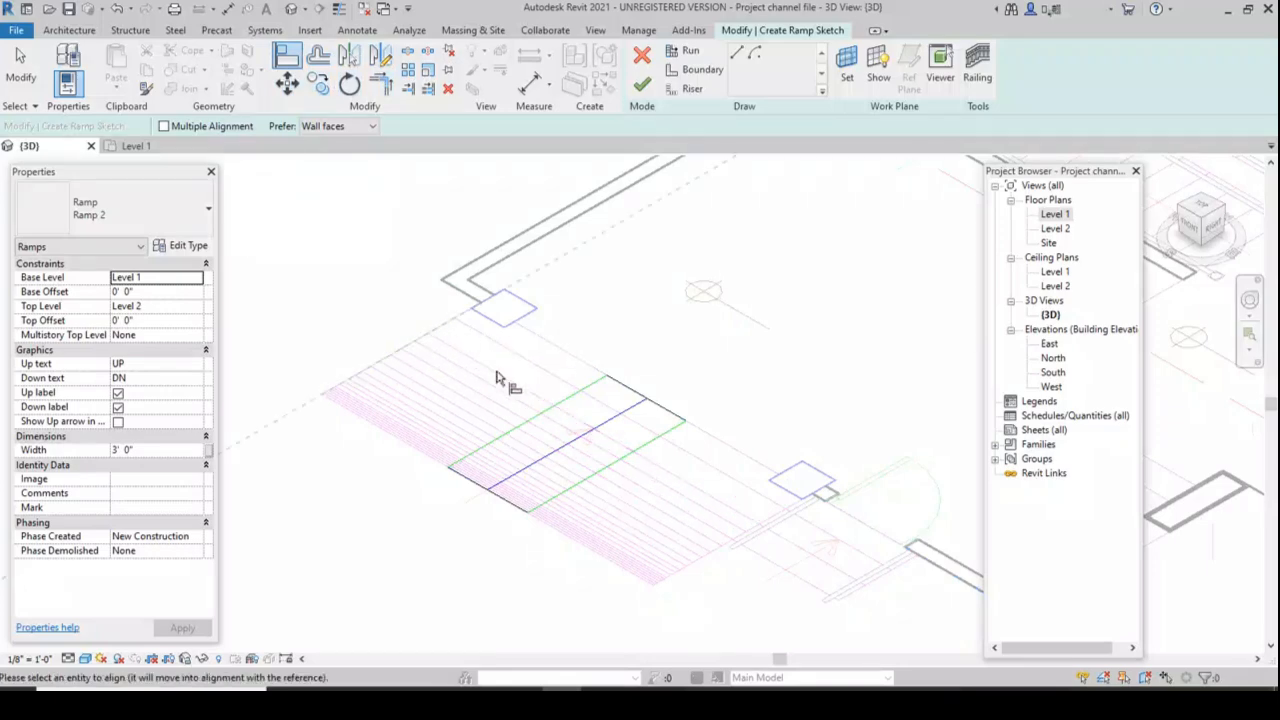
pyautogui.click(537, 422)
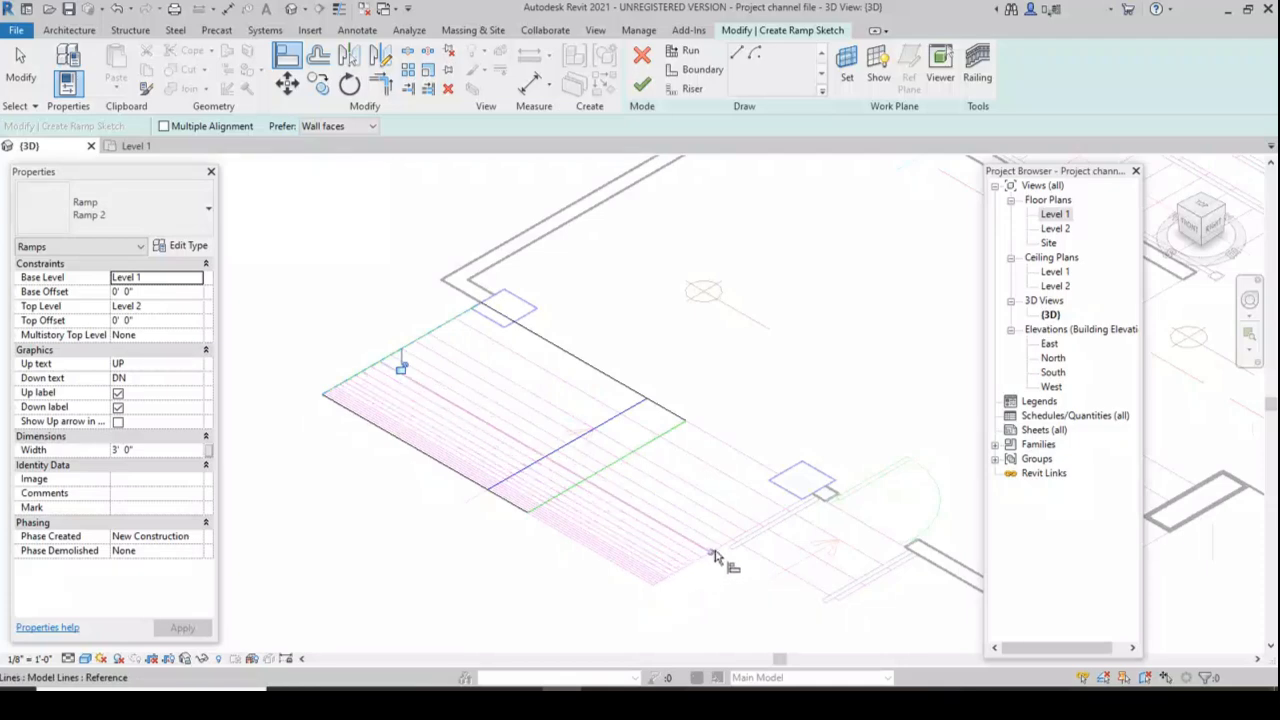
pyautogui.click(776, 516)
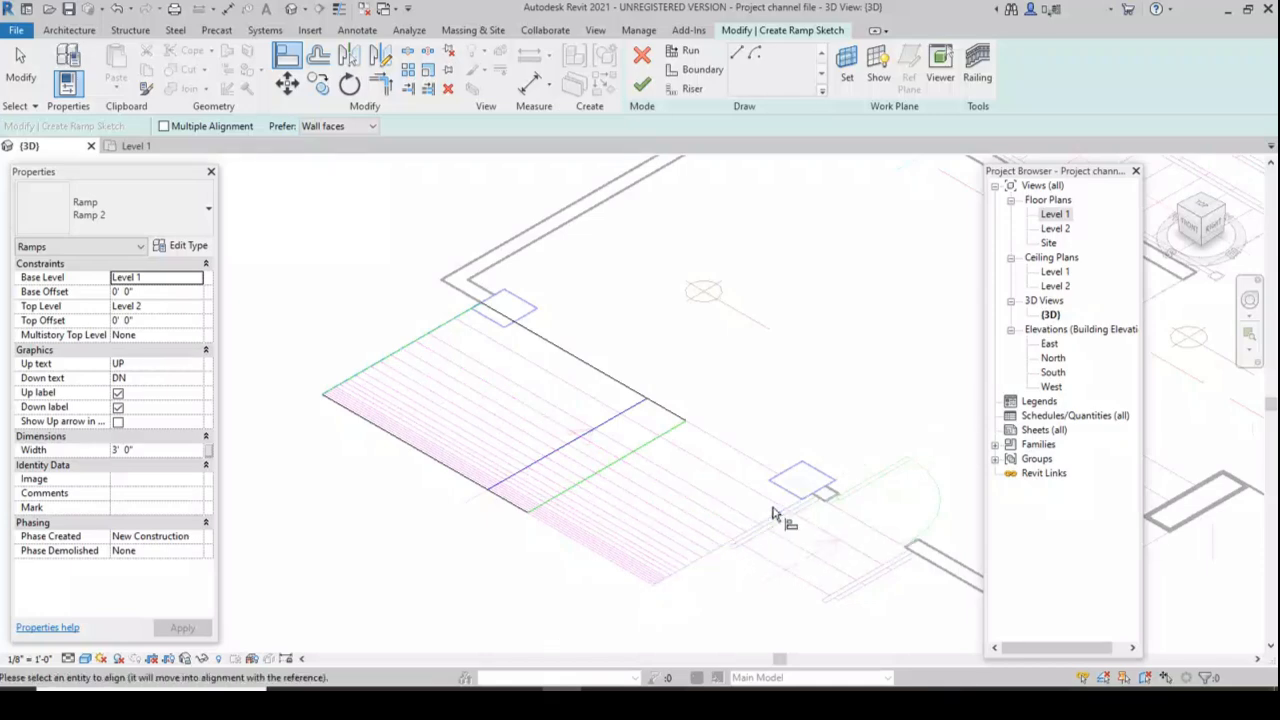
pyautogui.click(649, 447)
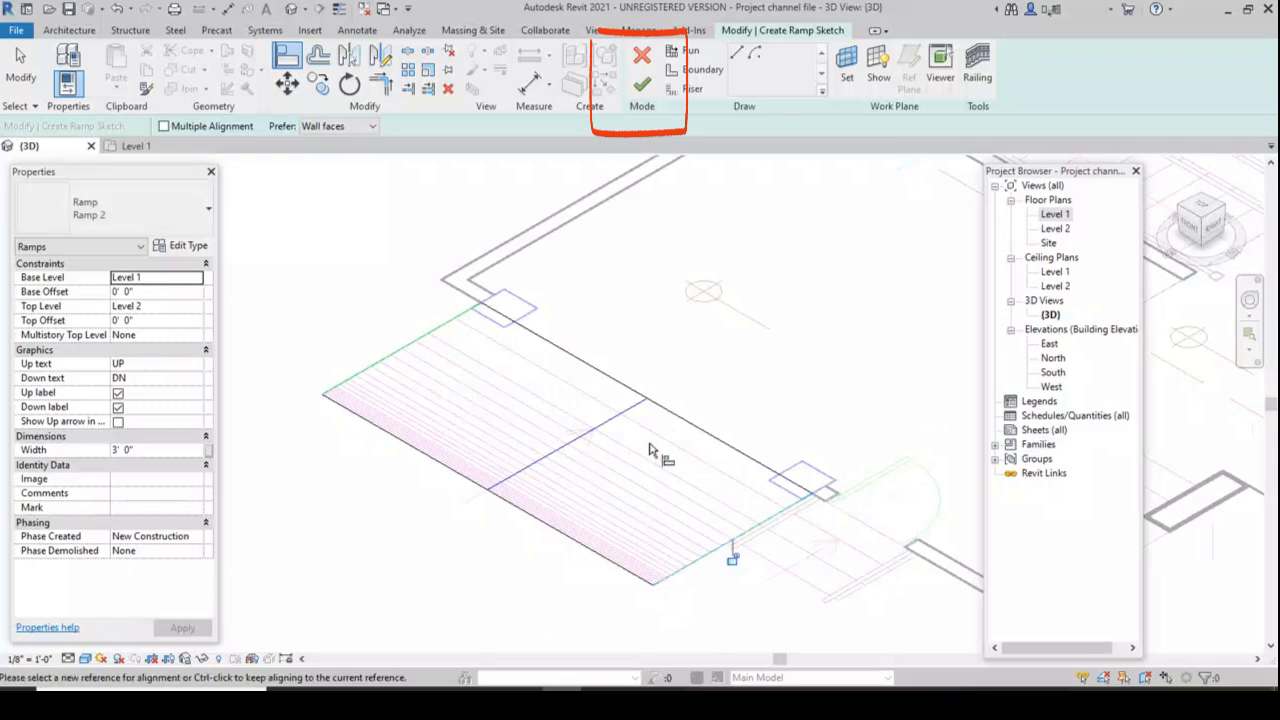
pyautogui.click(645, 87)
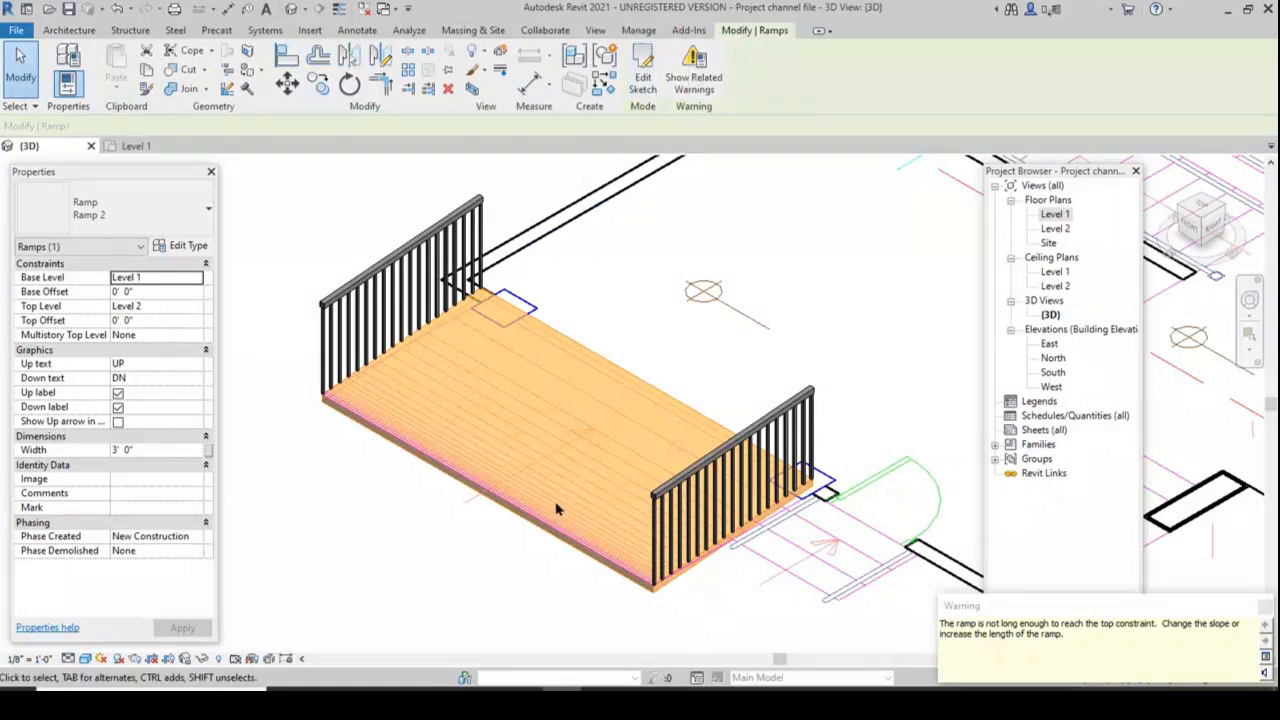
# - Delete the railings on both sides of the ramp
pyautogui.click(344, 336)
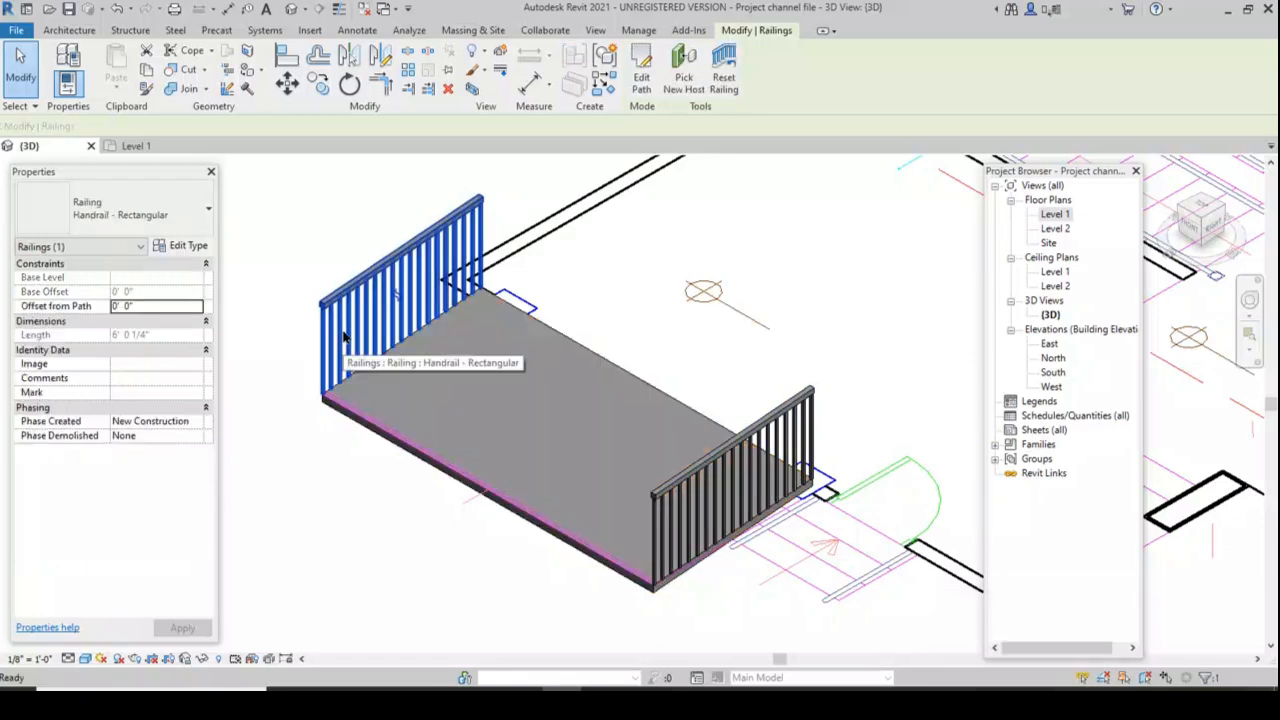
pyautogui.press('Delete')
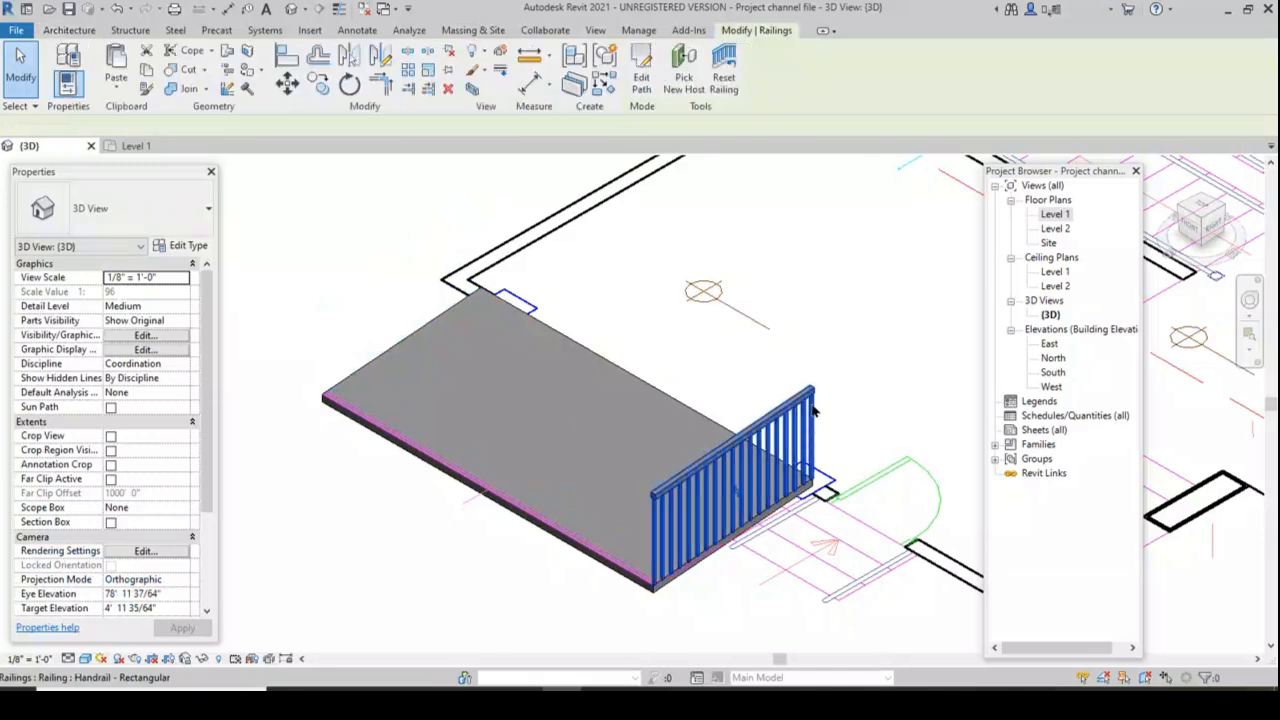
pyautogui.click(813, 411)
pyautogui.press('Delete')
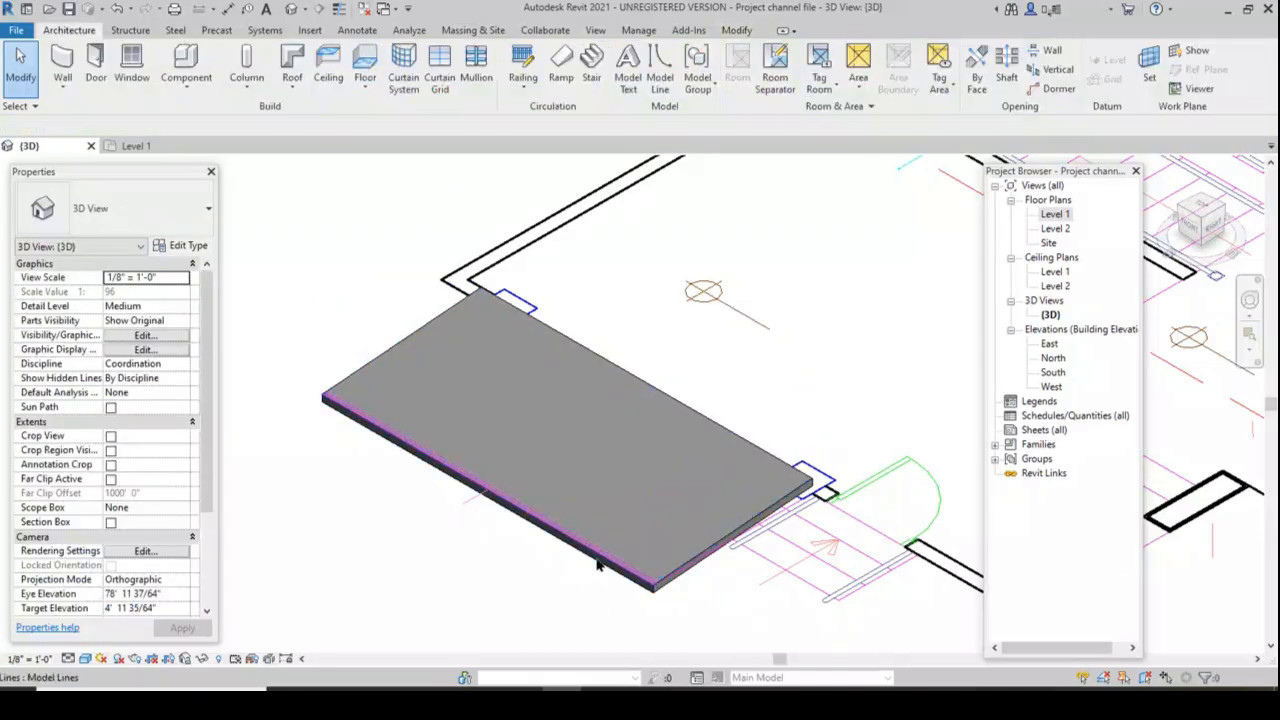
# - Set the Shape of the ramp's type to Solid
pyautogui.scroll(4, 654, 597)
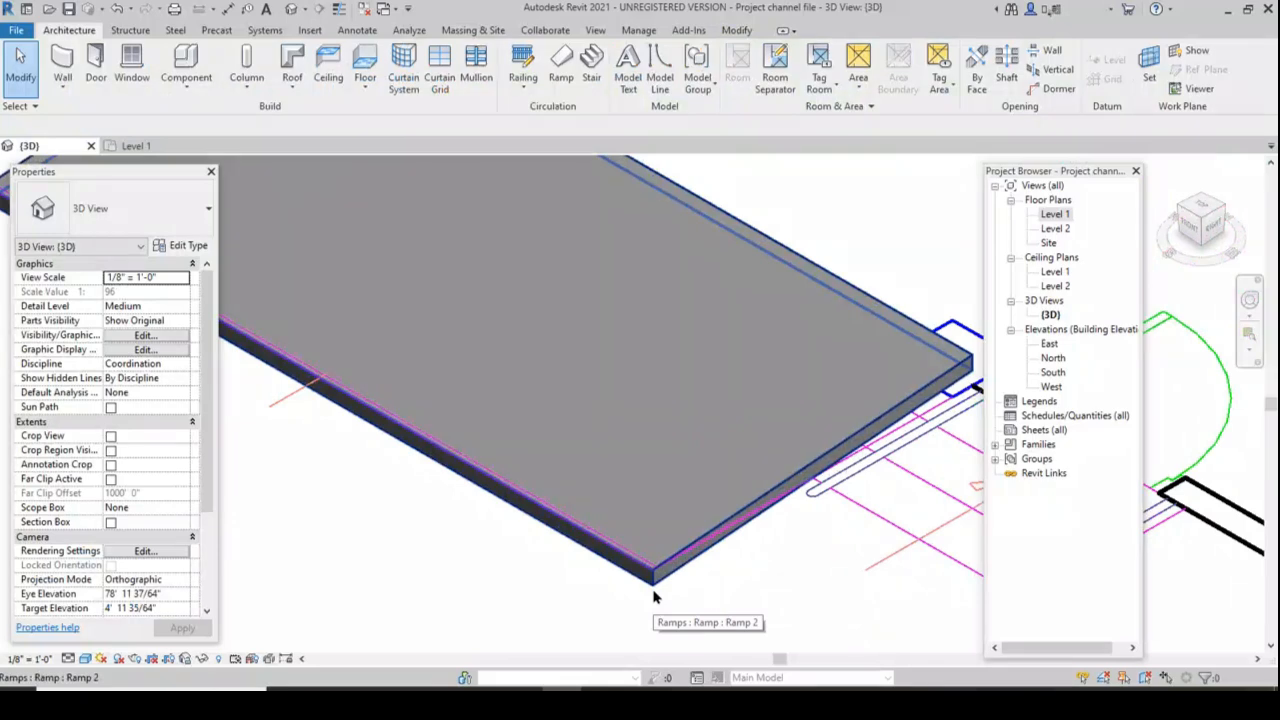
pyautogui.scroll(-2, 660, 590)
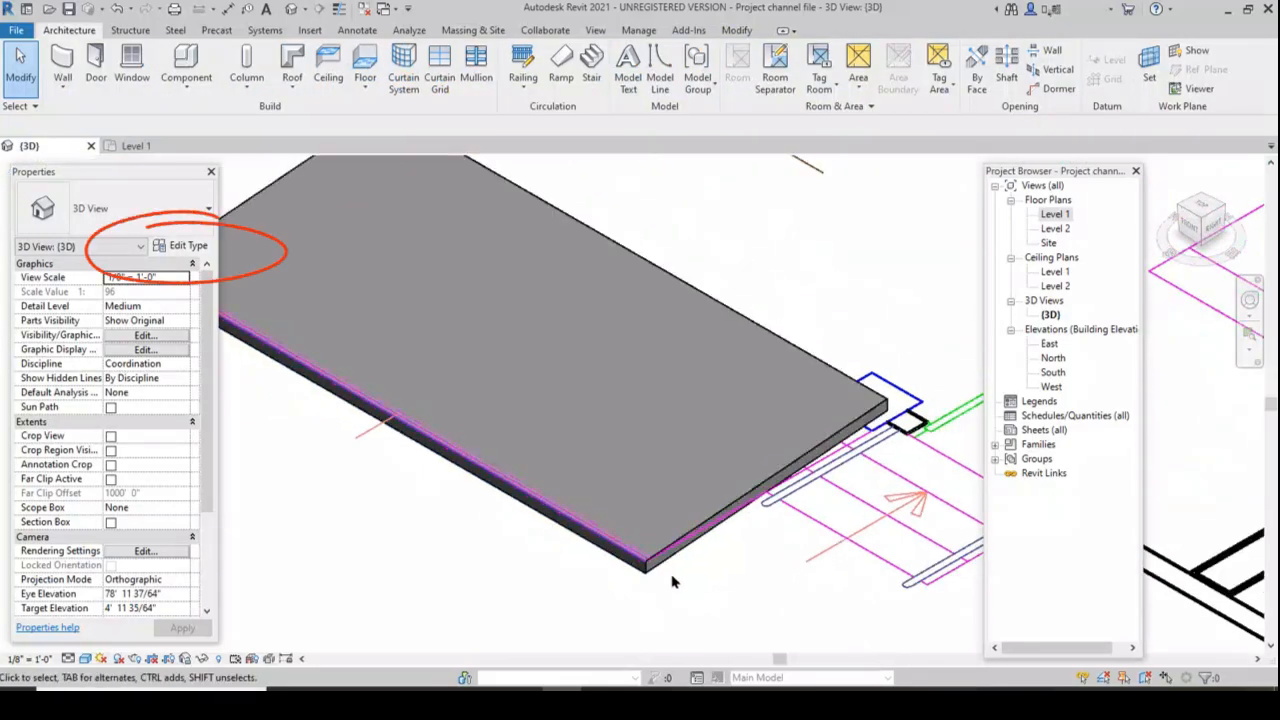
pyautogui.scroll(-2, 672, 582)
pyautogui.click(714, 380)
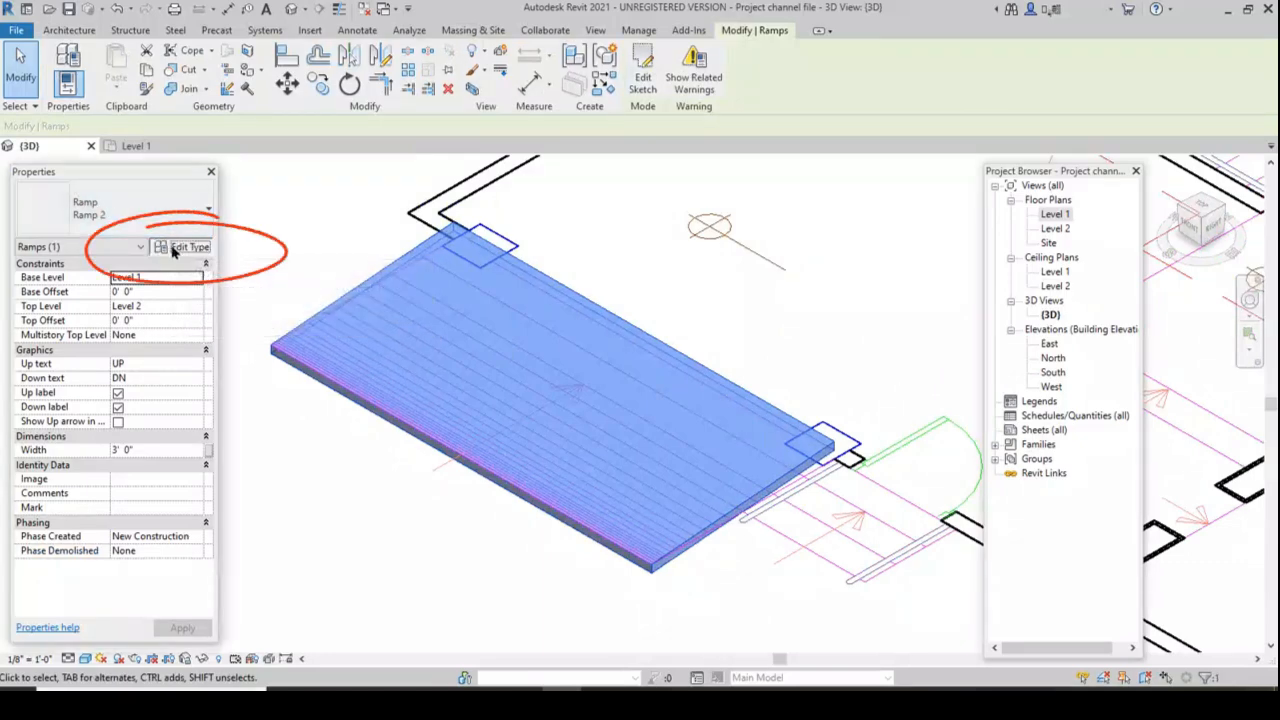
pyautogui.click(180, 246)
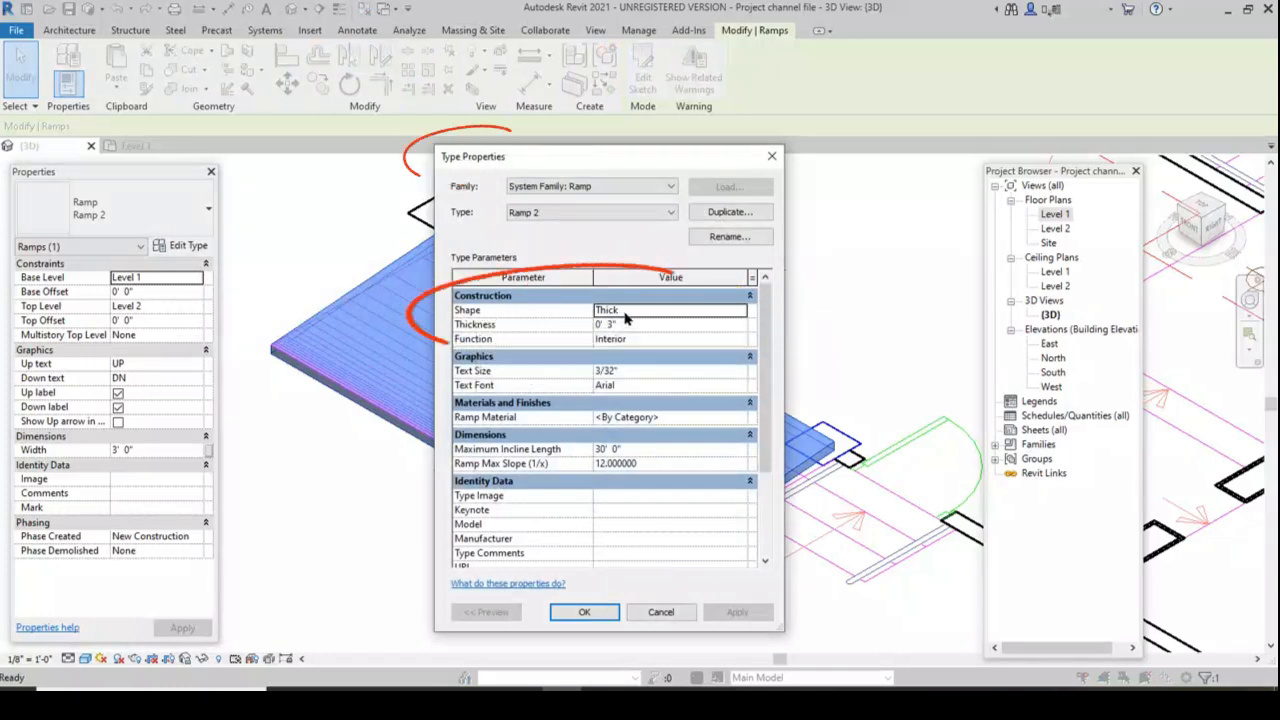
pyautogui.click(732, 312)
pyautogui.click(739, 312)
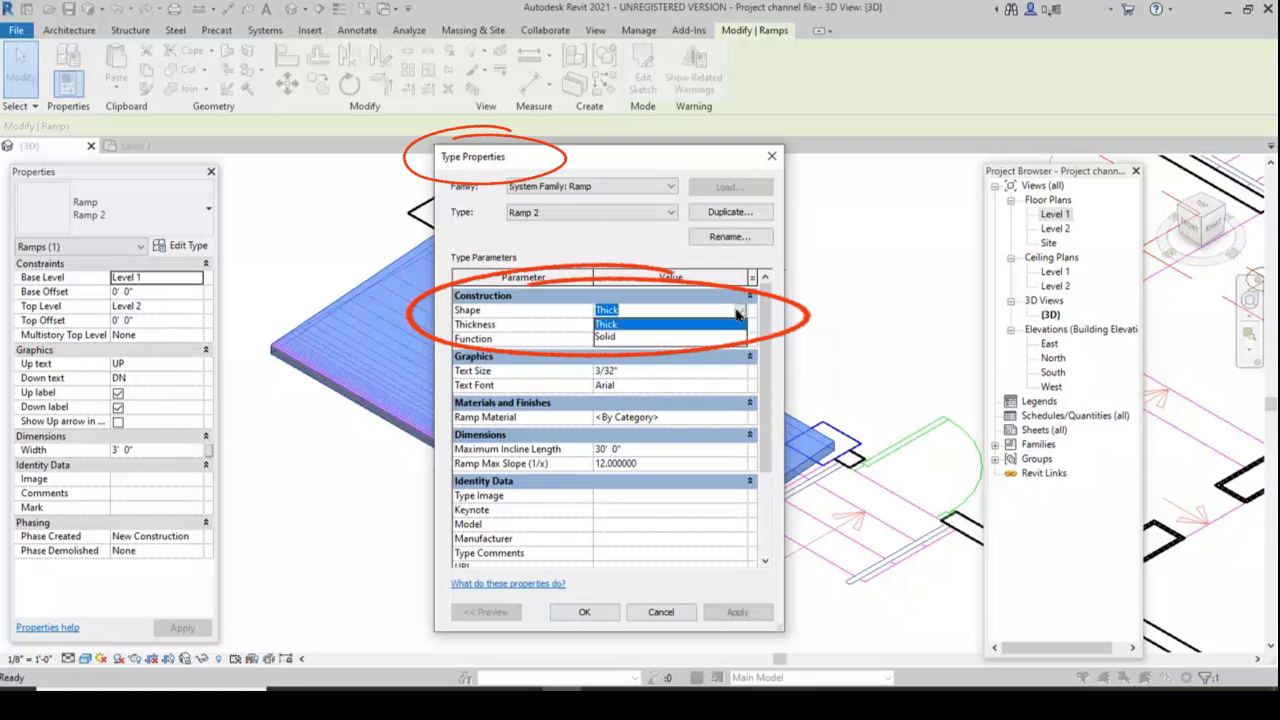
pyautogui.click(605, 338)
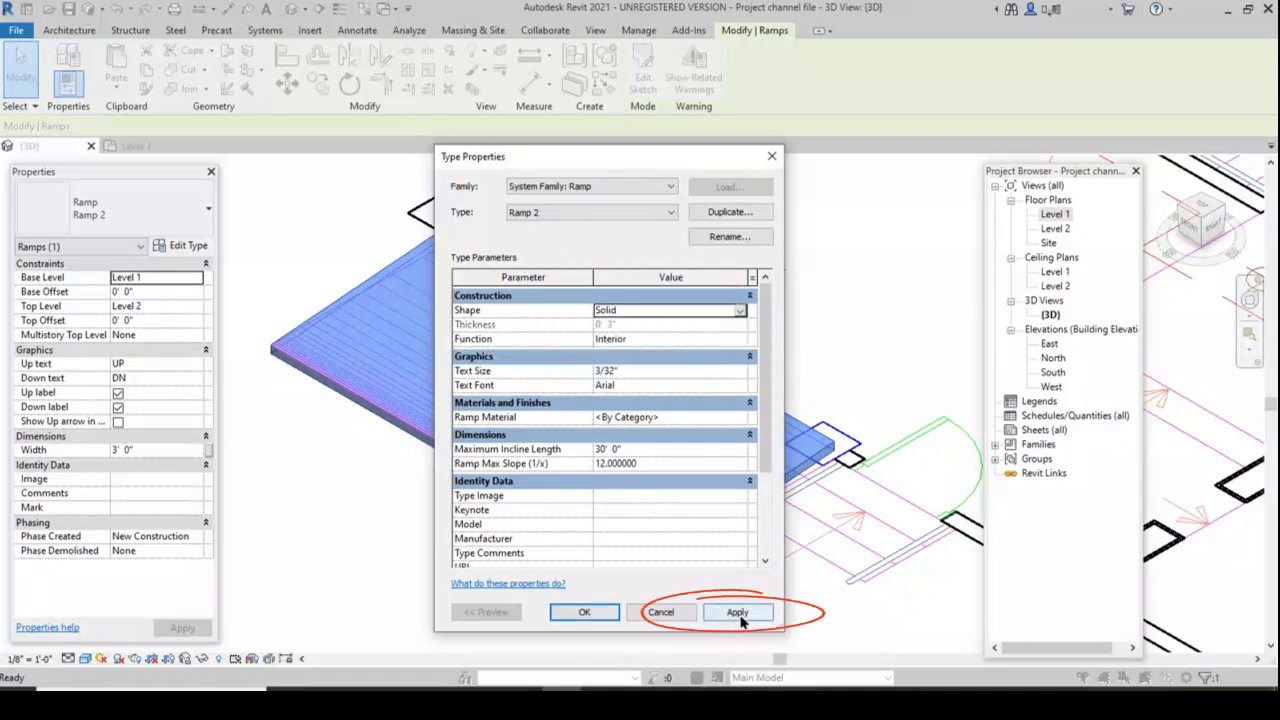
pyautogui.click(740, 614)
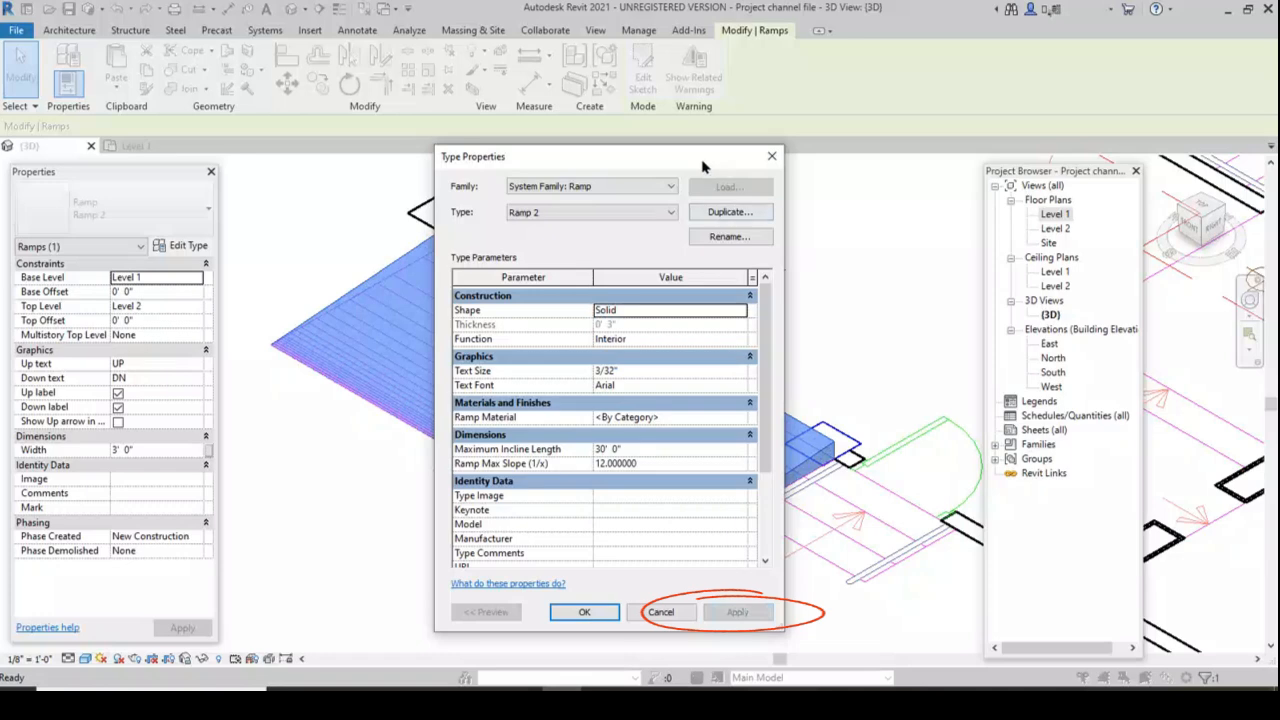
pyautogui.moveTo(703, 166); pyautogui.dragTo(1043, 183)
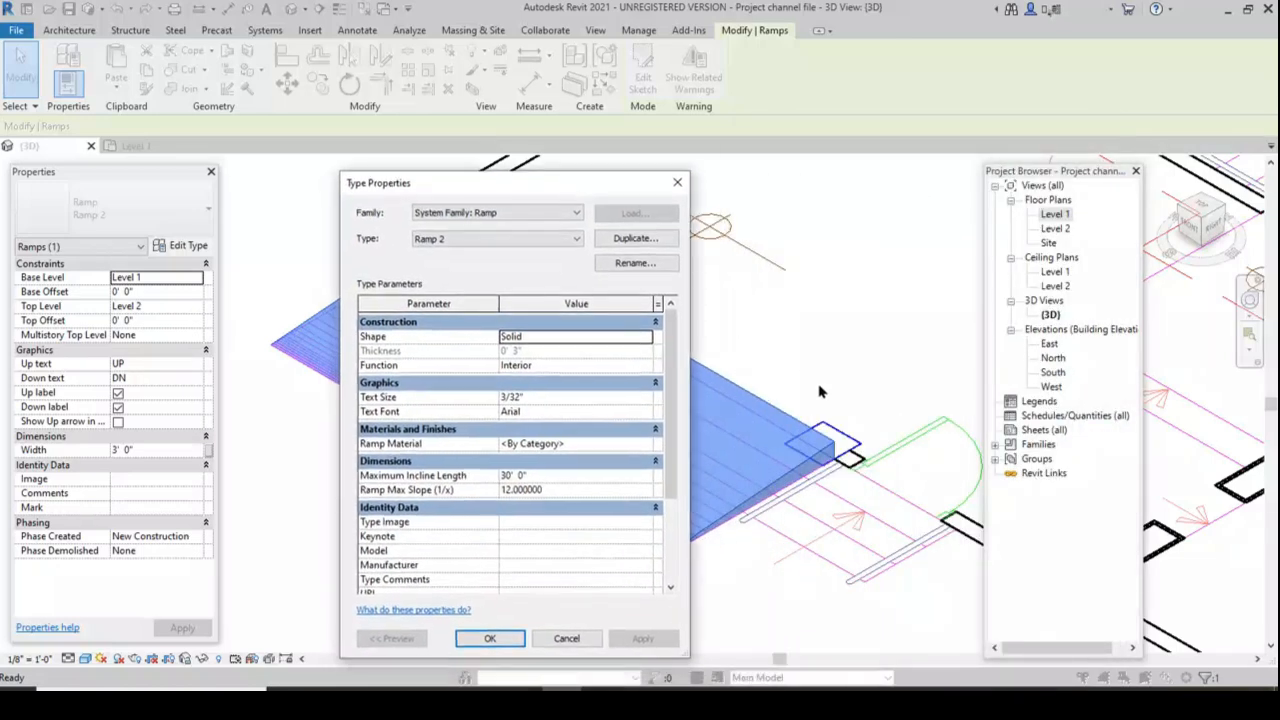
pyautogui.click(490, 638)
# - Set the Ramp Max Slope (1/x) of the entrance ramp's type to 6, apply the change and deselect the ramp
pyautogui.scroll(3, 850, 480)
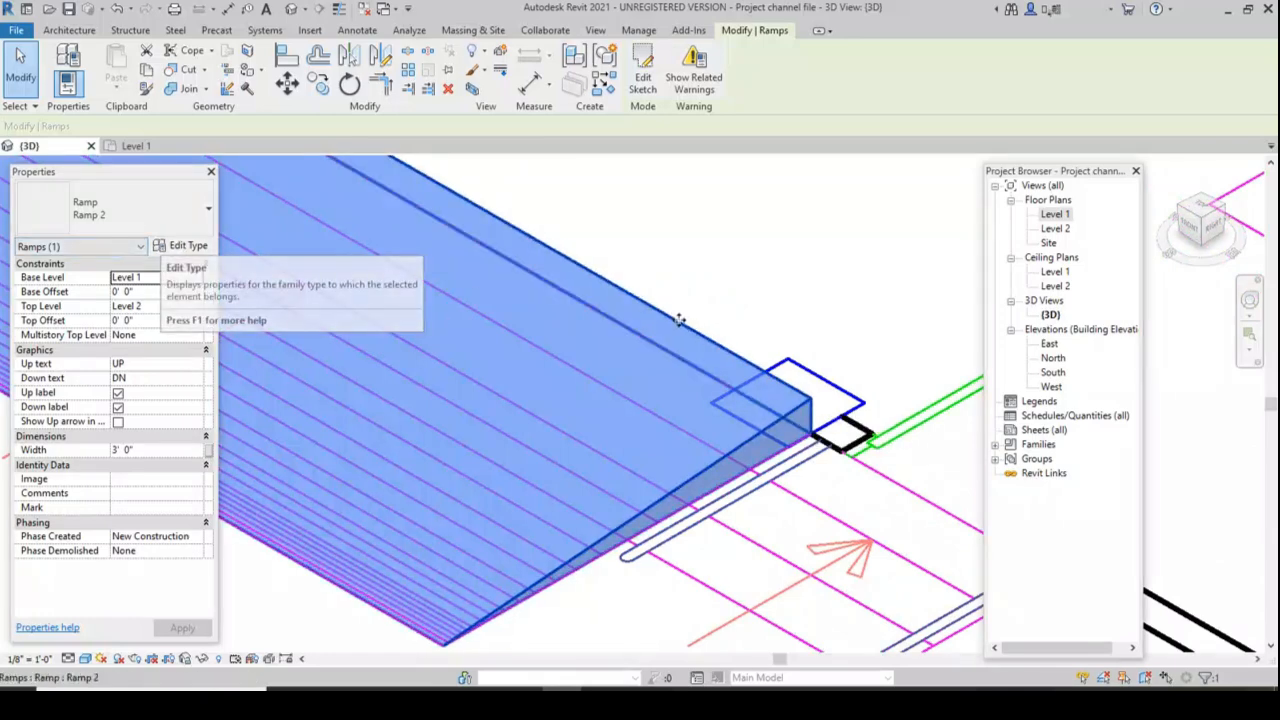
pyautogui.click(730, 318)
pyautogui.click(714, 342)
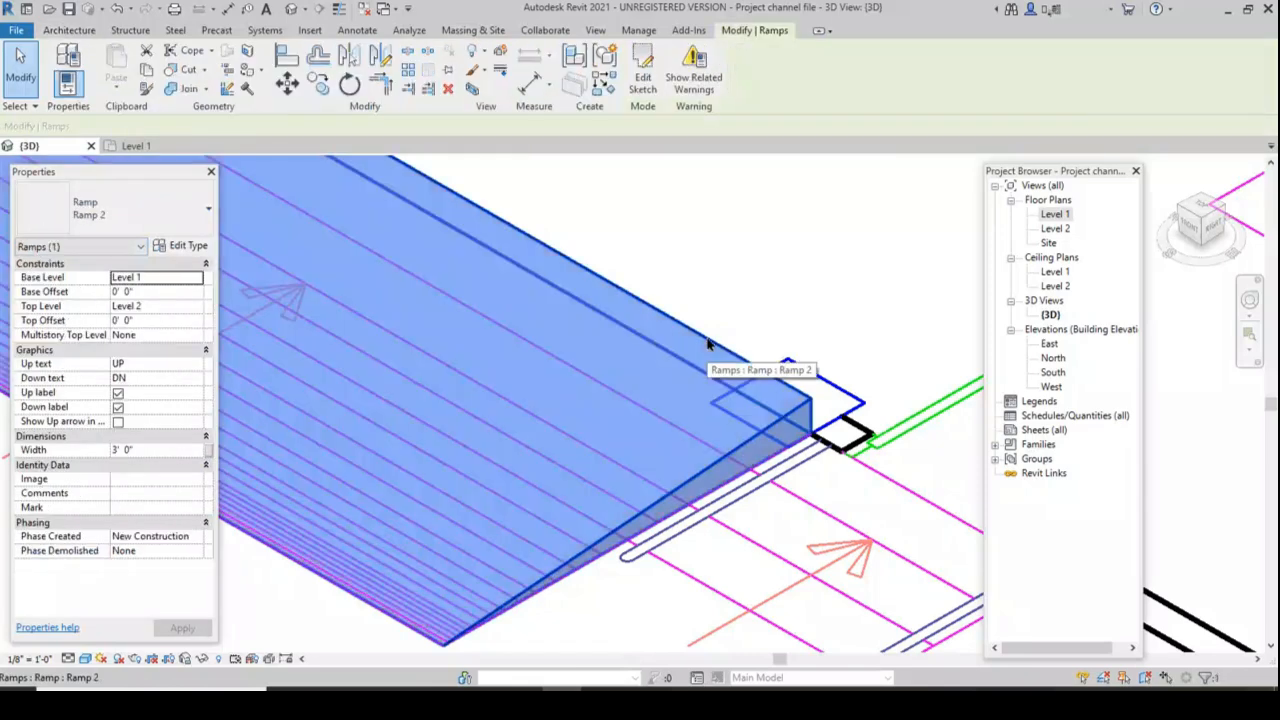
pyautogui.click(187, 246)
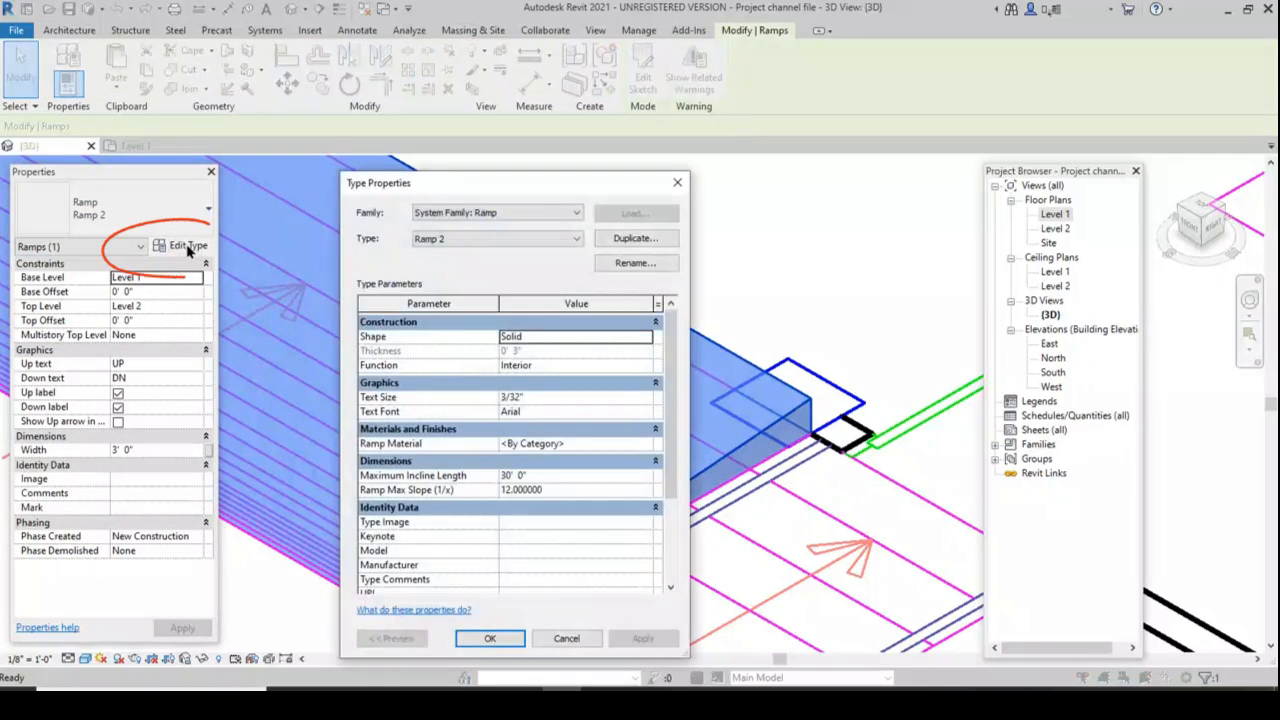
pyautogui.moveTo(514, 198); pyautogui.dragTo(490, 127)
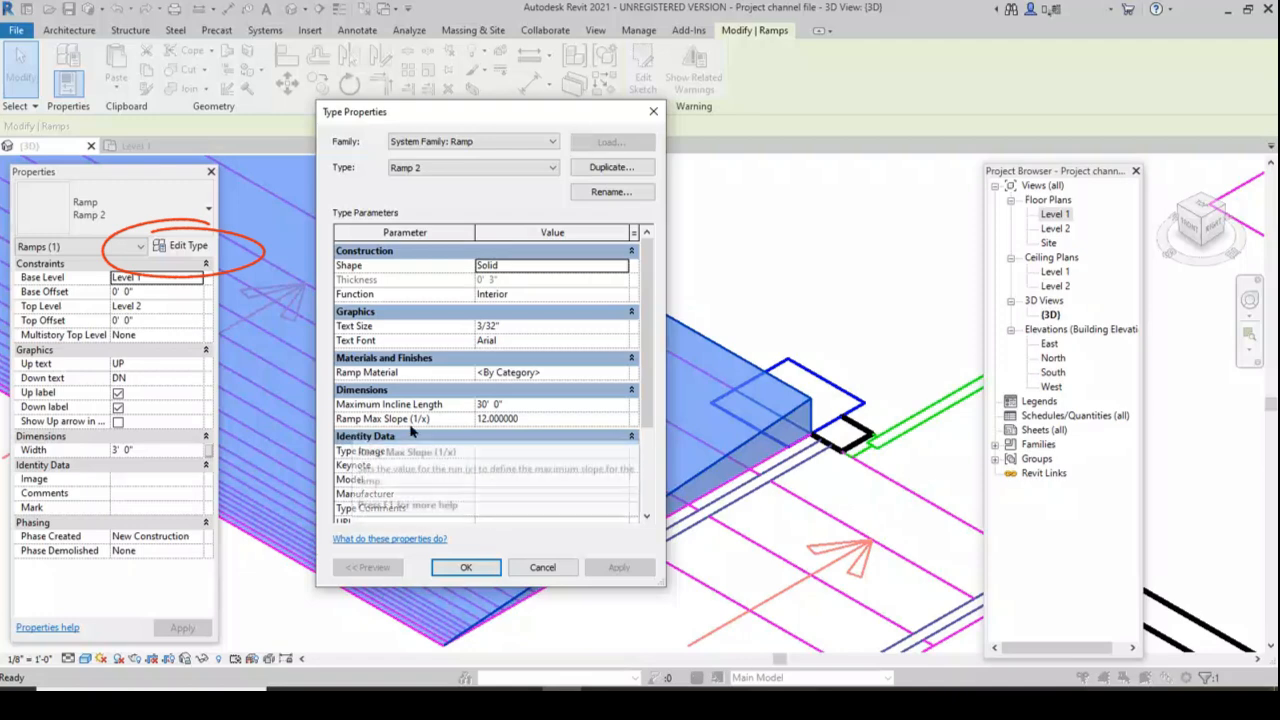
pyautogui.click(522, 419)
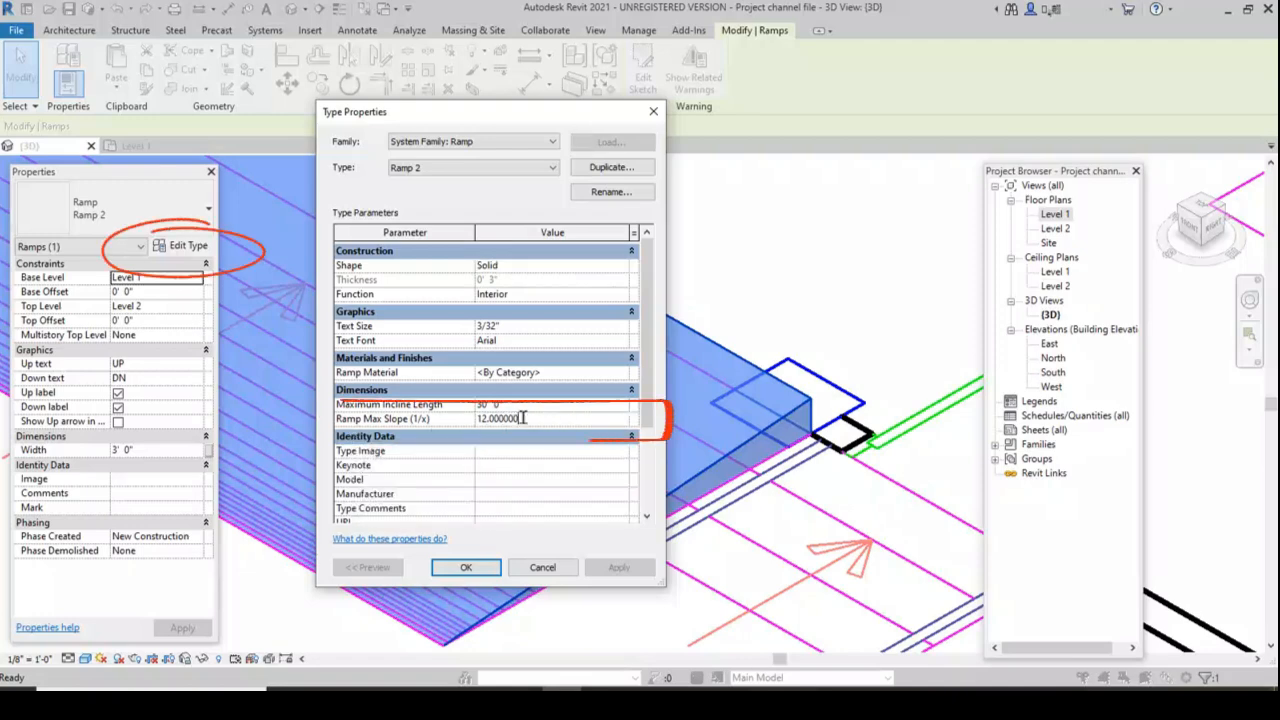
pyautogui.moveTo(522, 419); pyautogui.dragTo(430, 419)
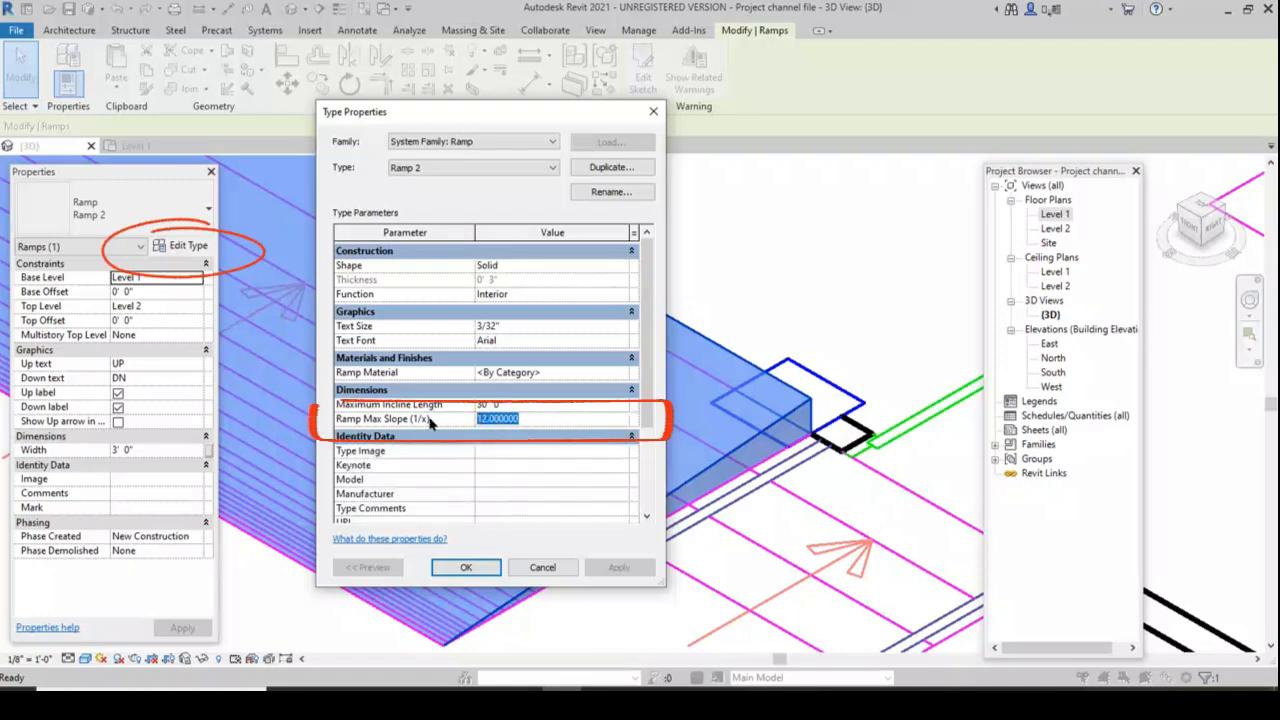
pyautogui.write('6')
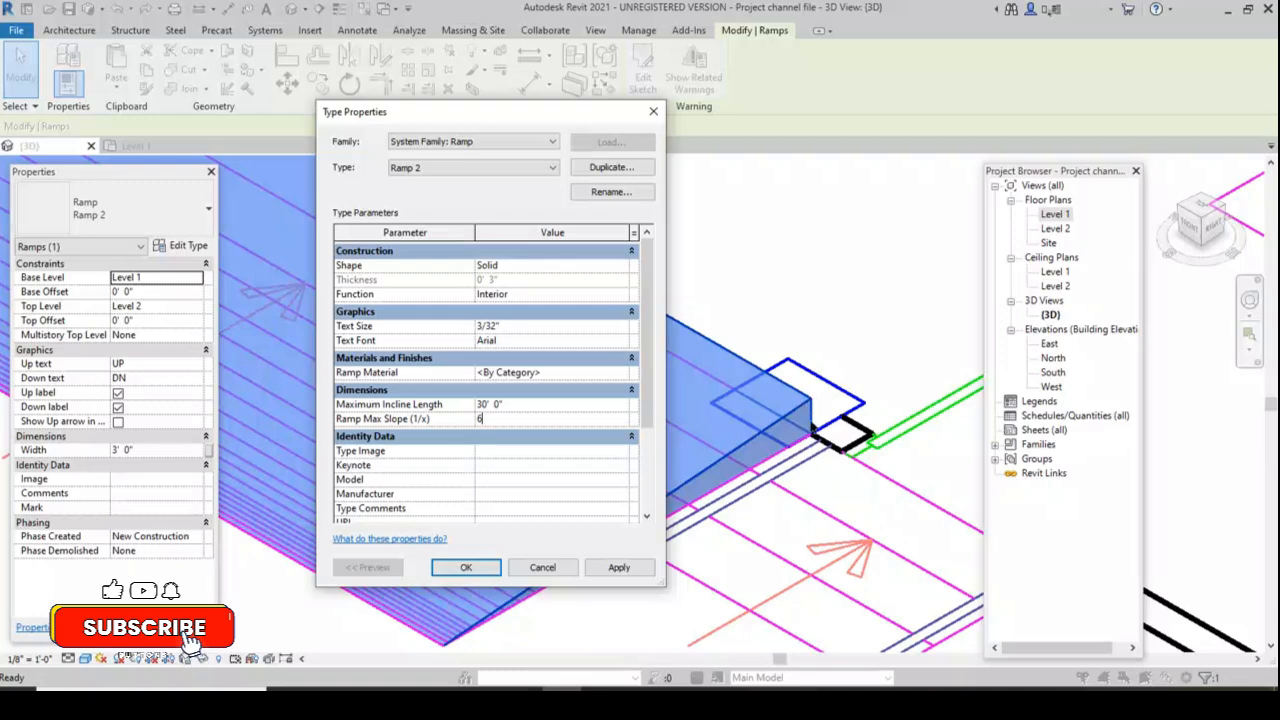
pyautogui.press('Return')
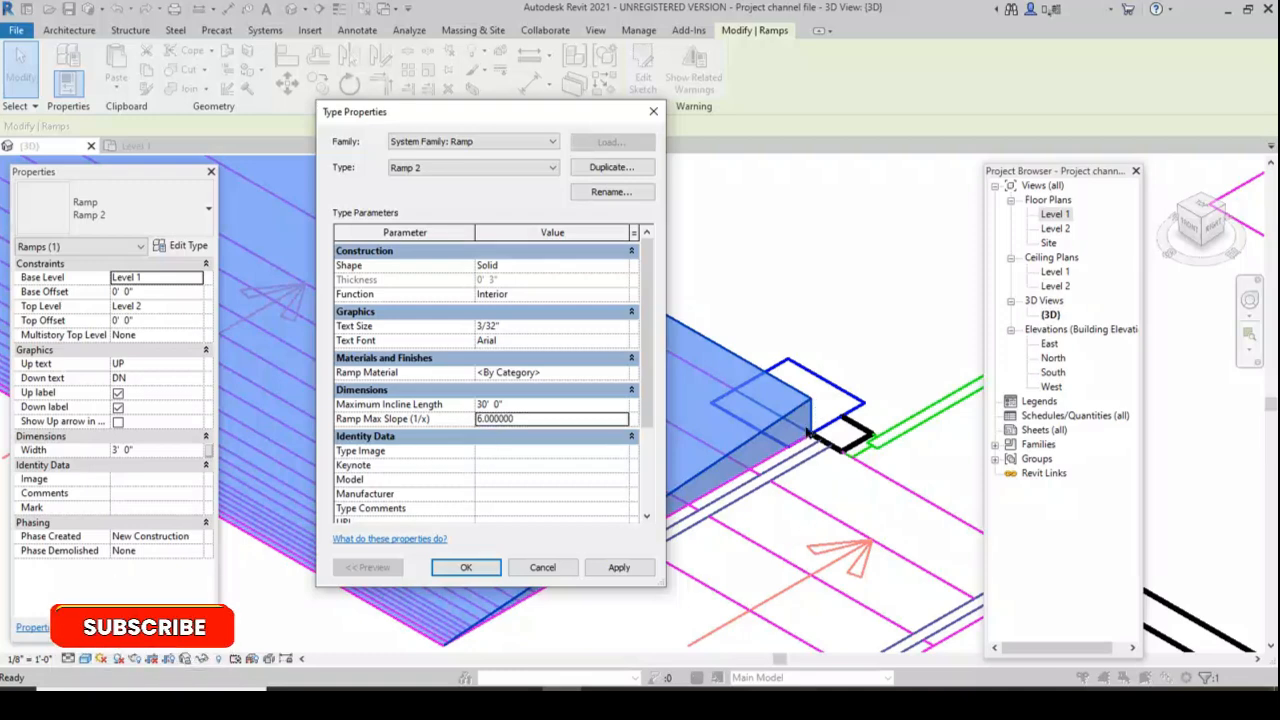
pyautogui.click(644, 568)
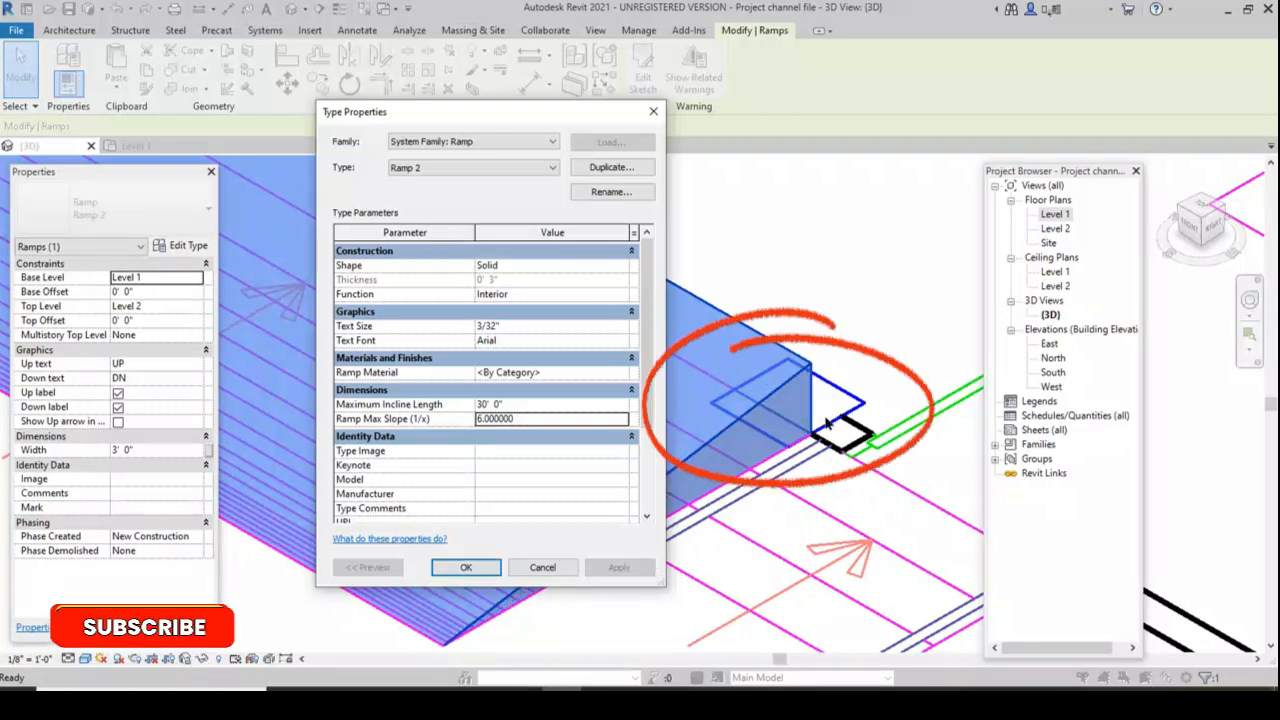
pyautogui.click(470, 568)
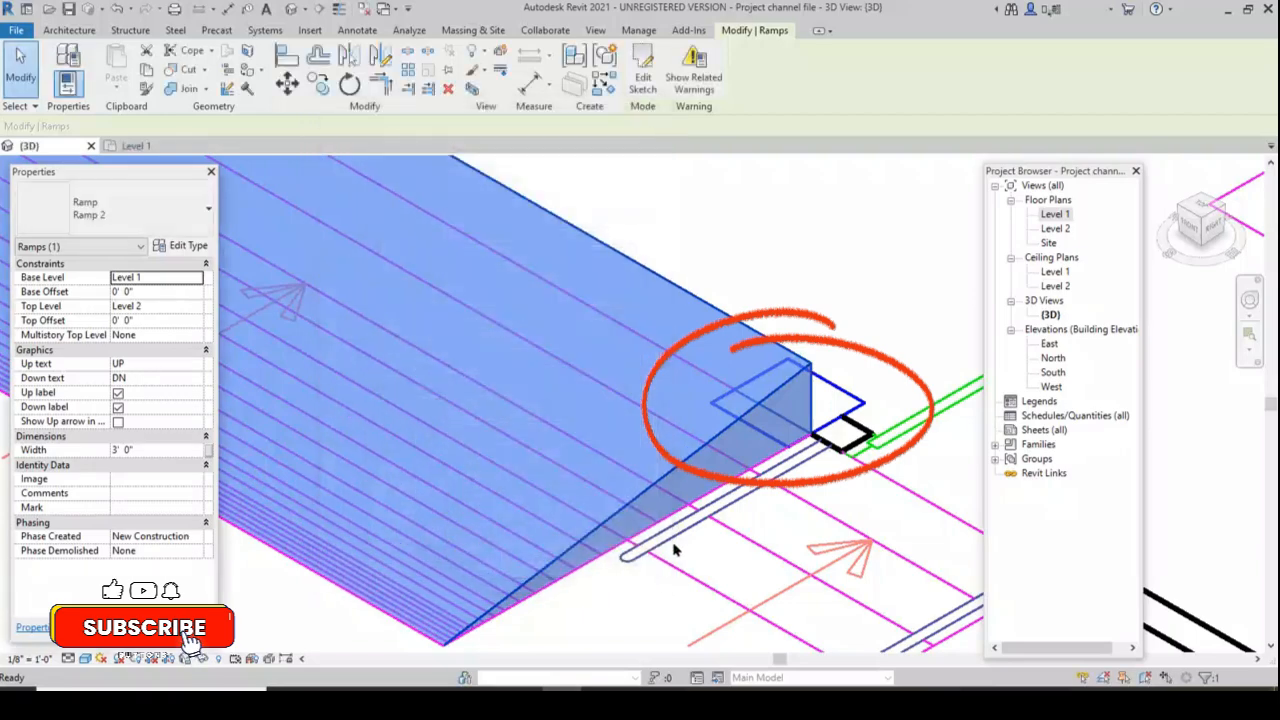
pyautogui.scroll(-4, 628, 516)
pyautogui.click(530, 587)
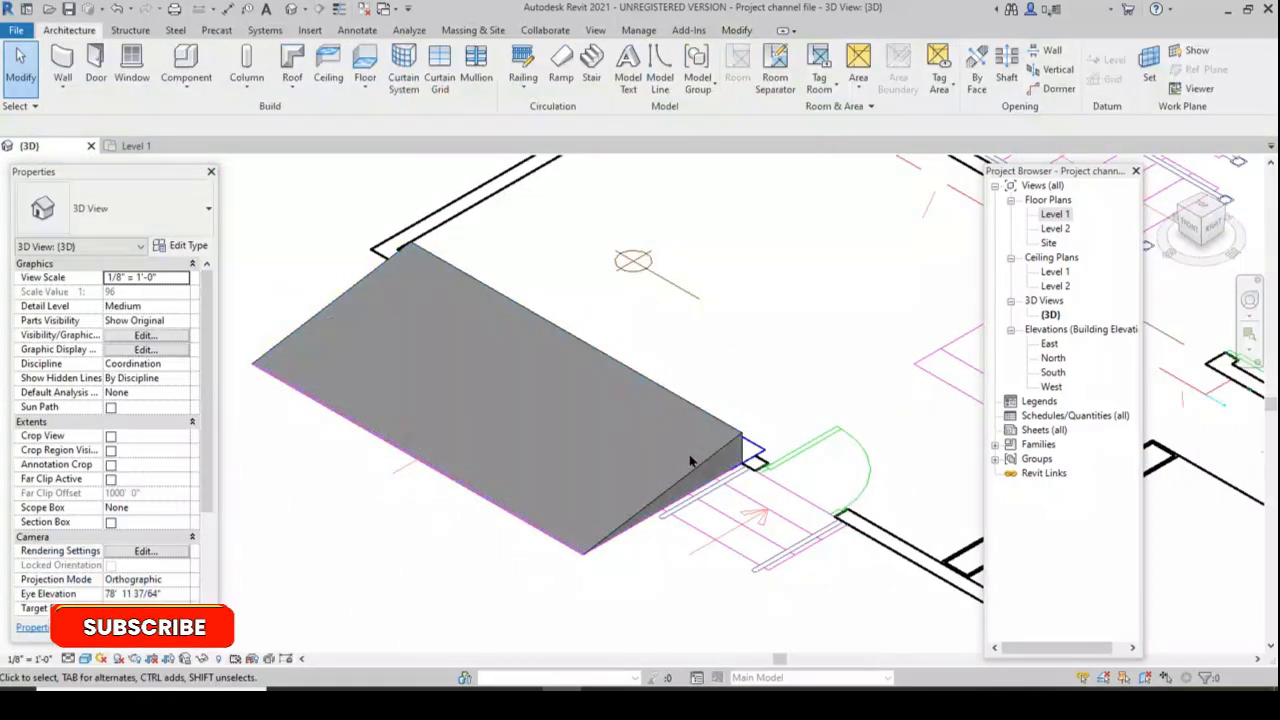
pyautogui.scroll(1, 760, 513)
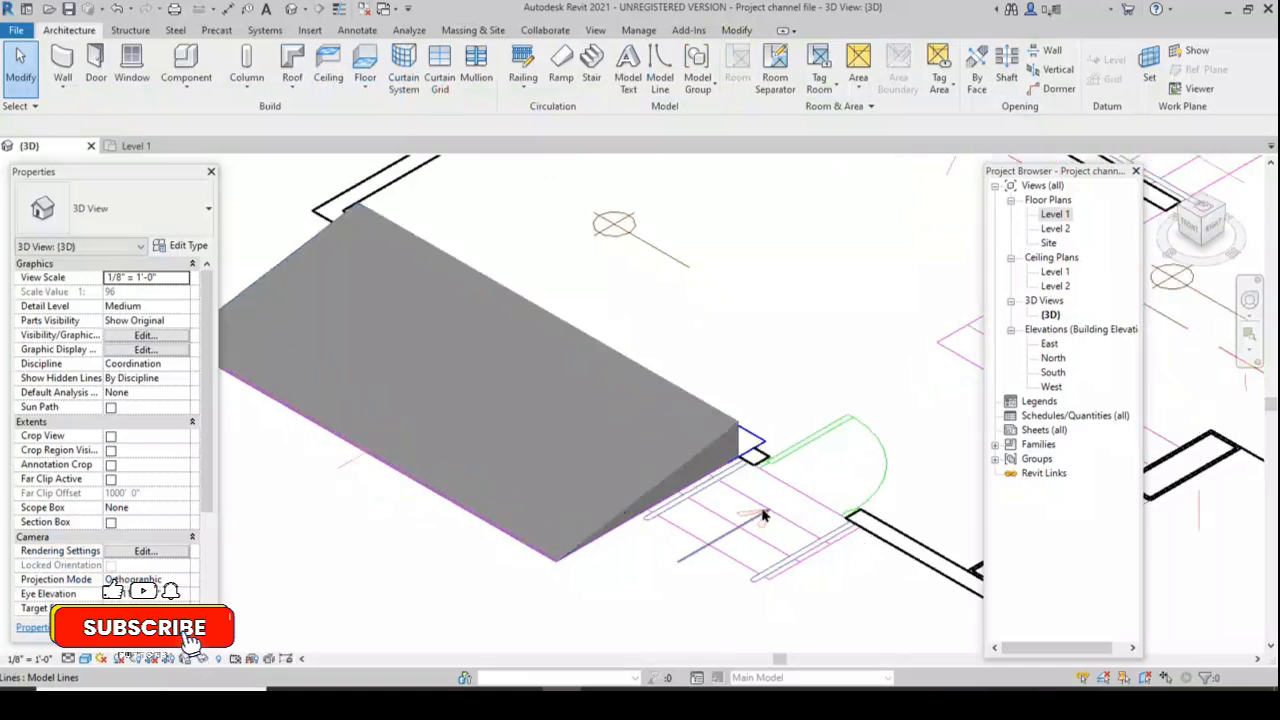